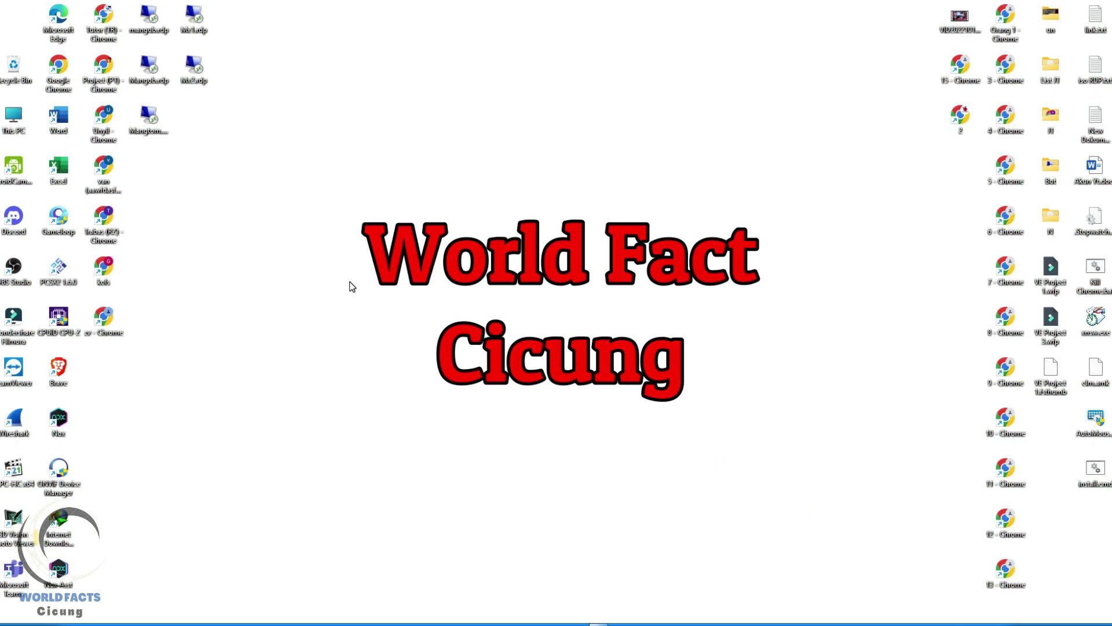
- Open Microsoft Edge and search the web for "buat logo di canva"
double_click(56, 22)
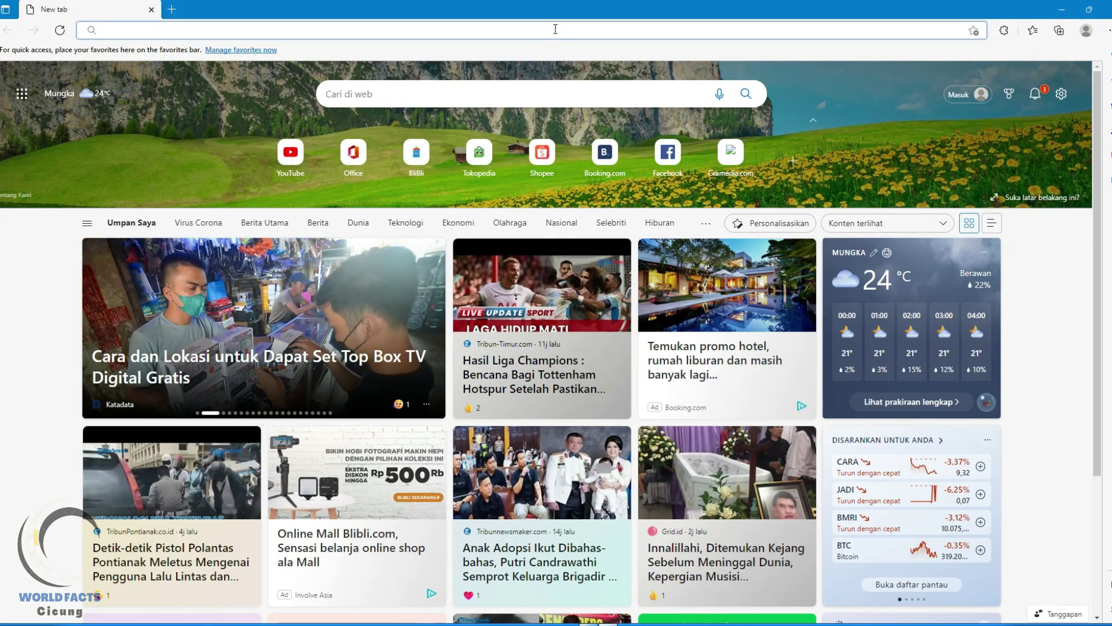
text(buat )
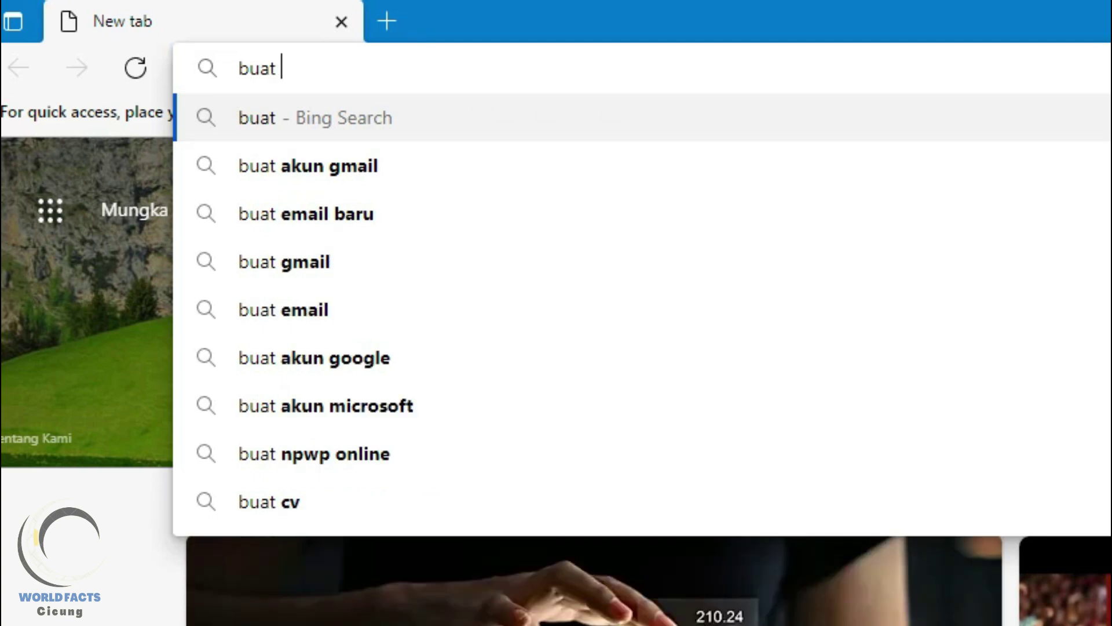
text(logo d)
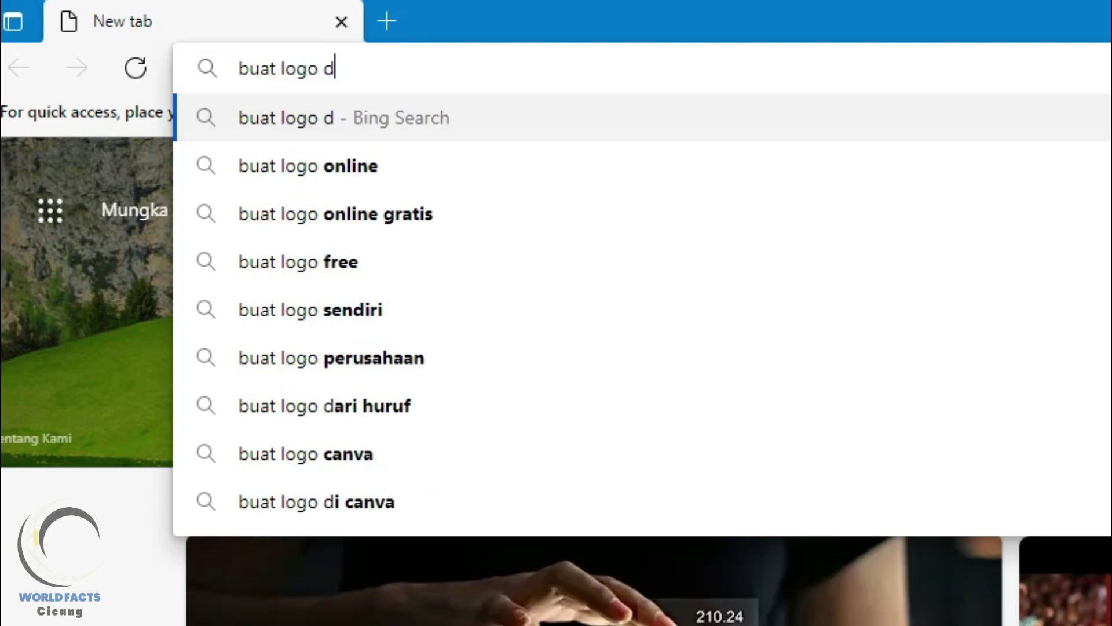
text(i canva)
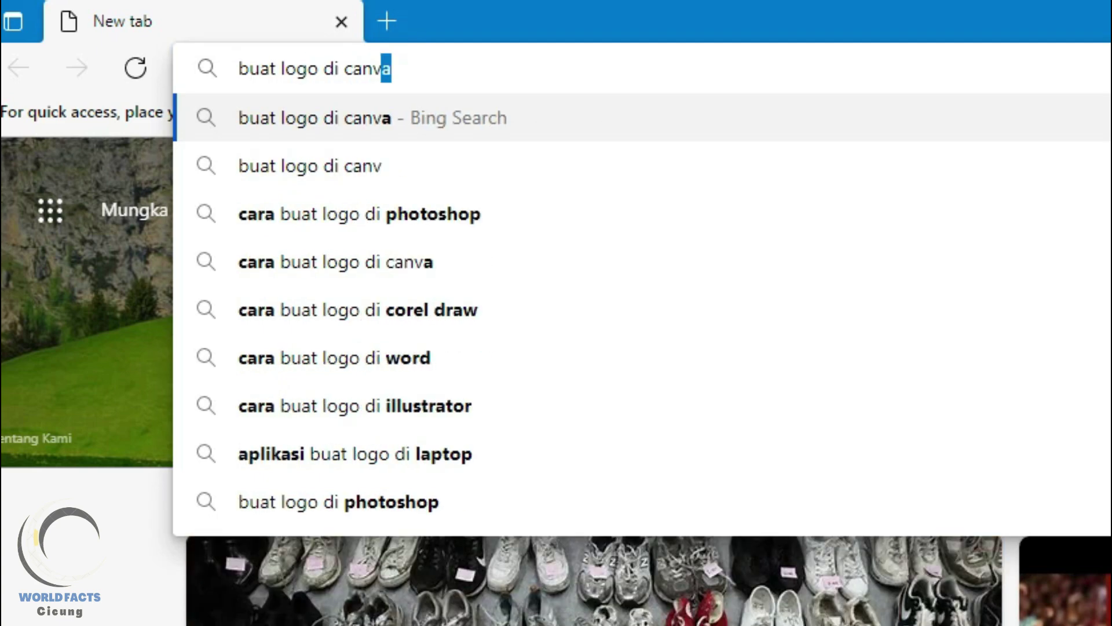
text(\)
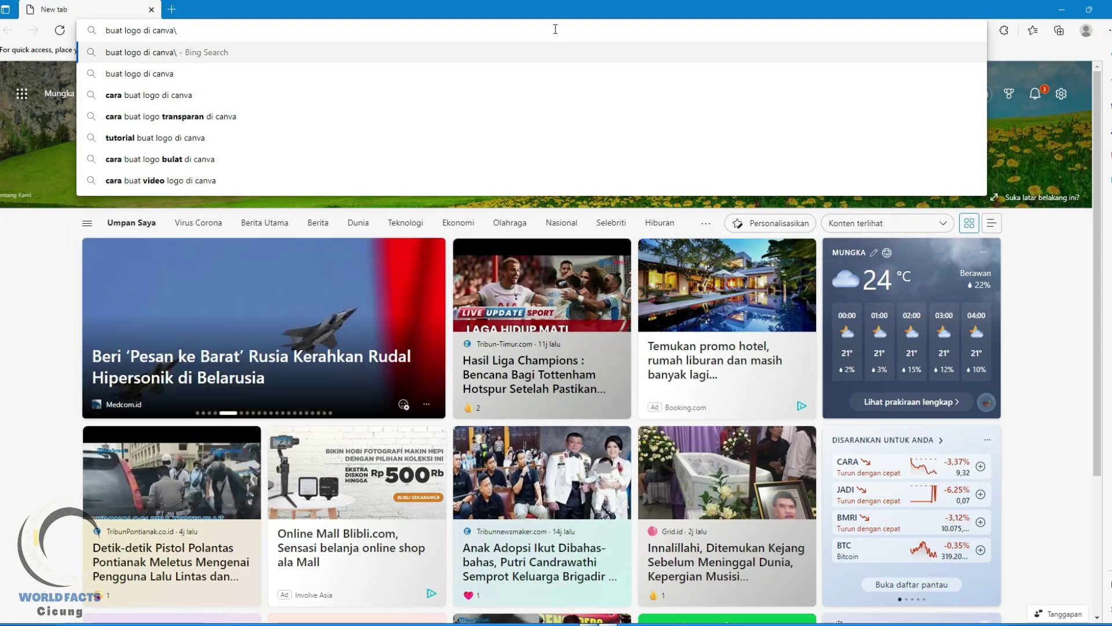
key(BackSpace)
key(Return)
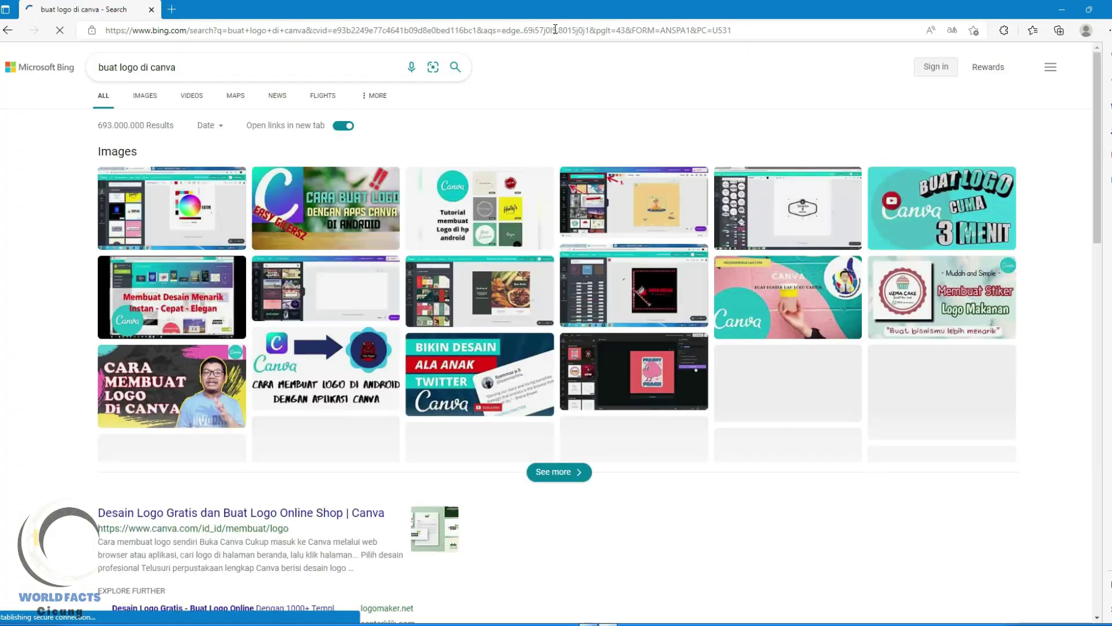
- Open Canva's "Desain Logo Gratis dan Buat Logo Online Shop" page from the search results and decline the offered page translation
scroll(489, 230, down, 8)
scroll(489, 229, up, 3)
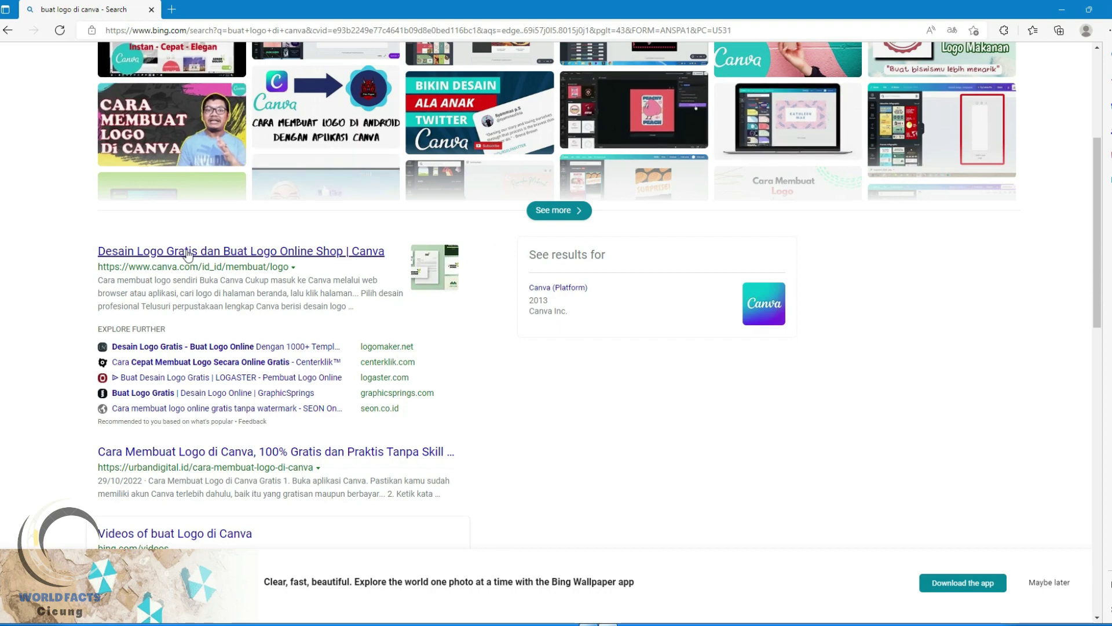
click(234, 255)
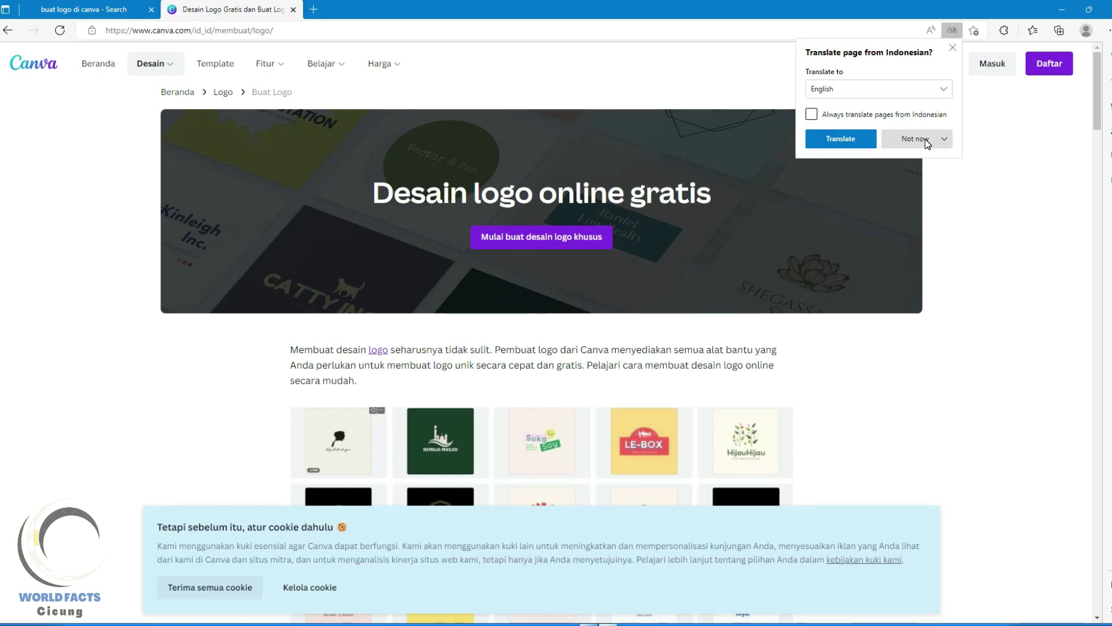
click(927, 141)
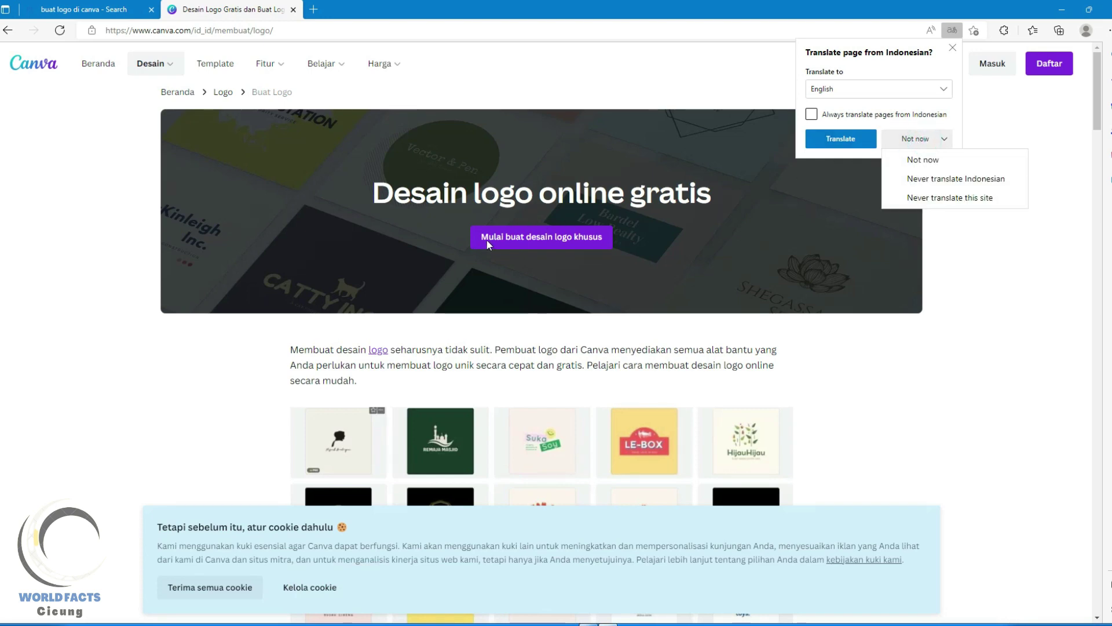
- Start a custom logo design, skipping the introductory tour and accepting all cookies
click(561, 237)
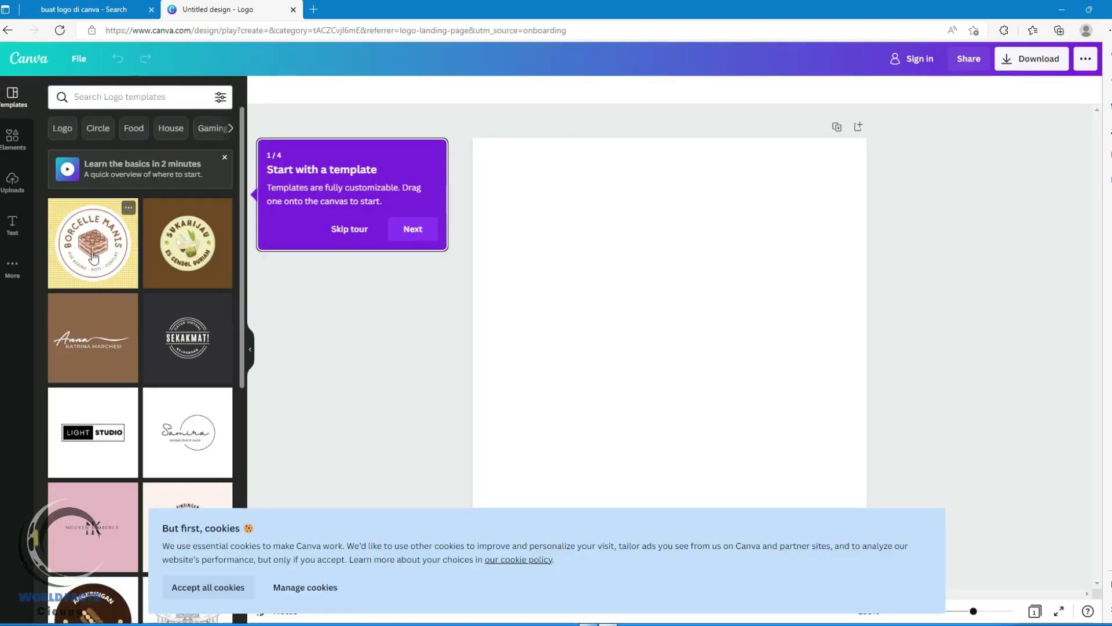
click(351, 230)
click(244, 586)
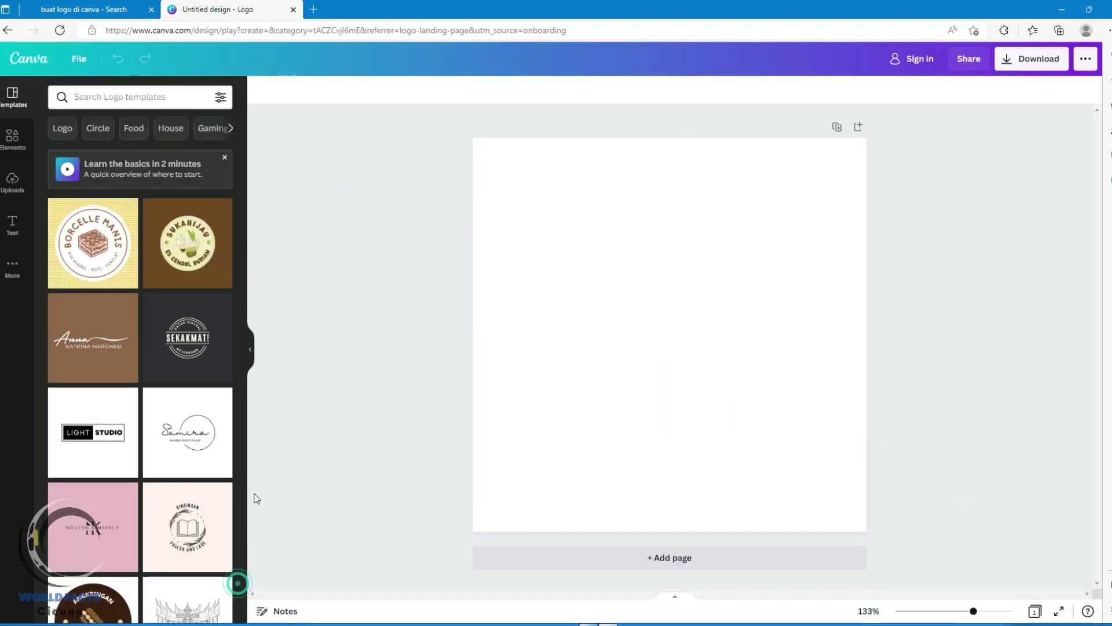
- Browse the logo templates to find a suitable starting design for the blank canvas
scroll(179, 252, down, 10)
scroll(178, 252, down, 5)
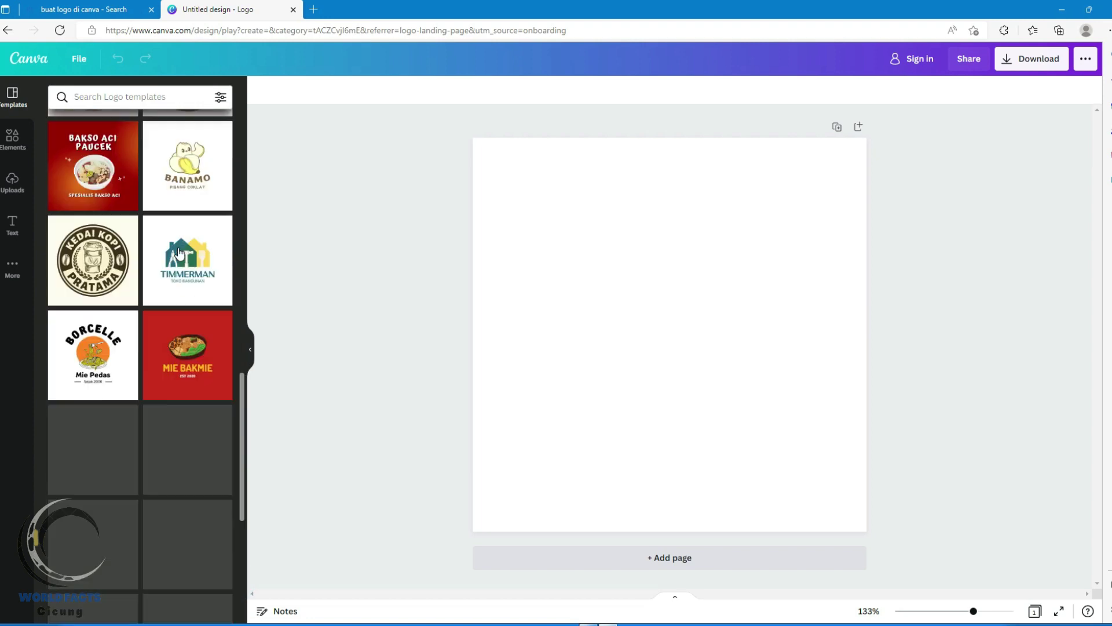
scroll(178, 249, down, 10)
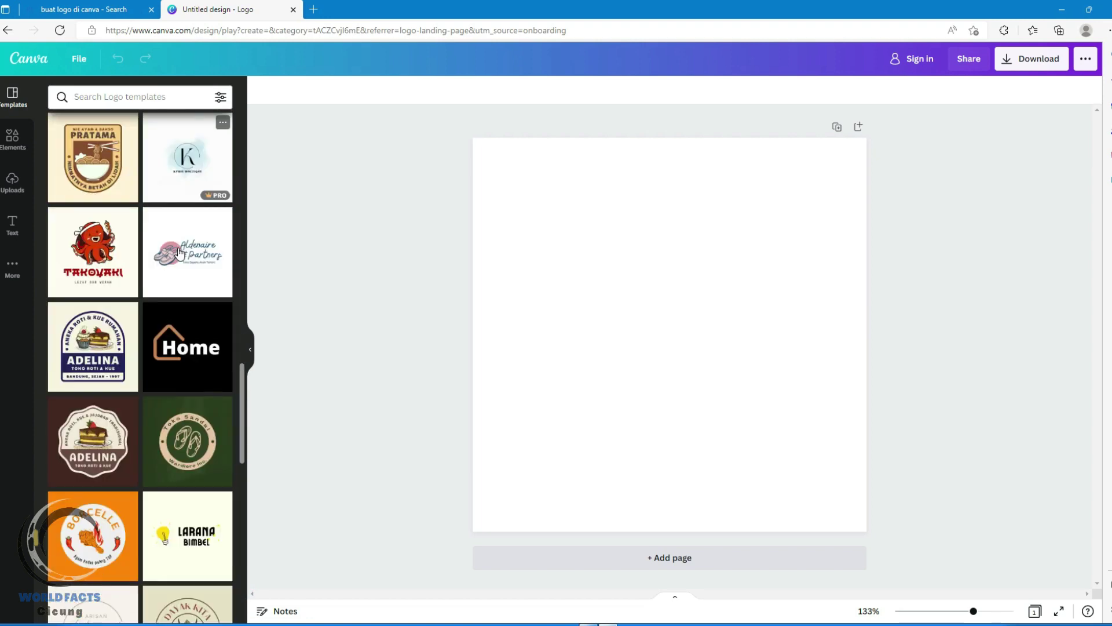
scroll(178, 252, down, 10)
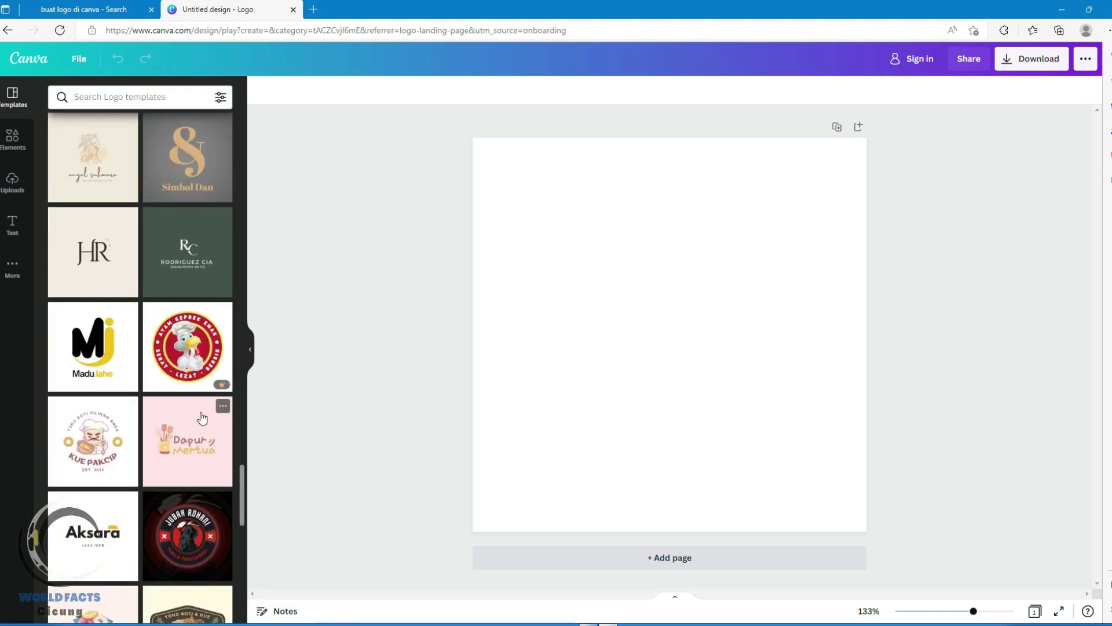
scroll(223, 406, down, 4)
scroll(223, 325, up, 3)
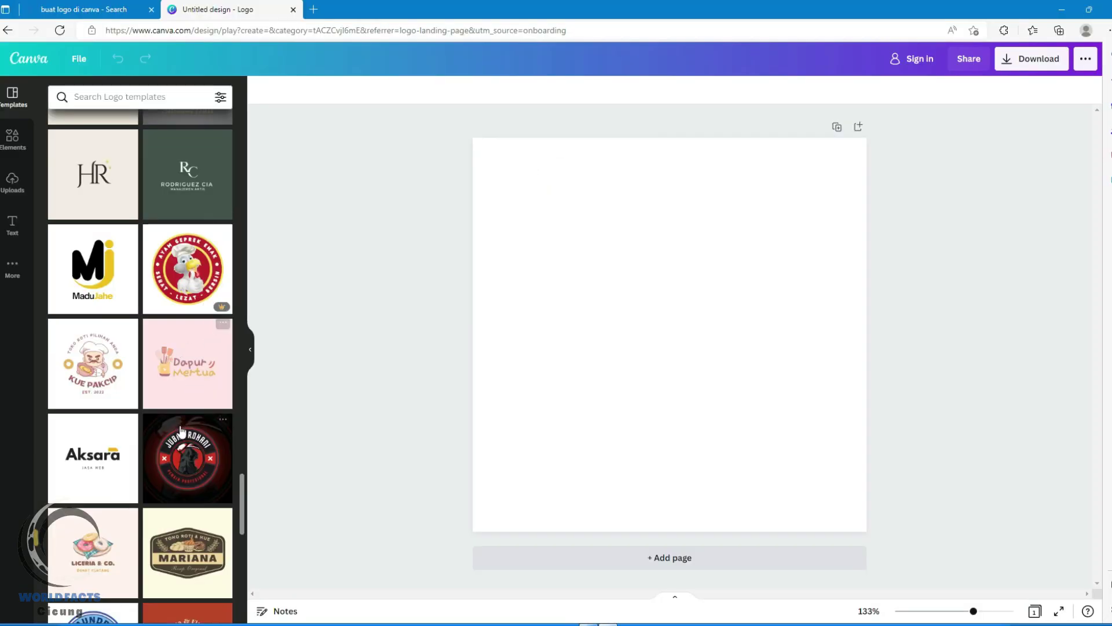
scroll(181, 430, down, 5)
scroll(175, 312, down, 10)
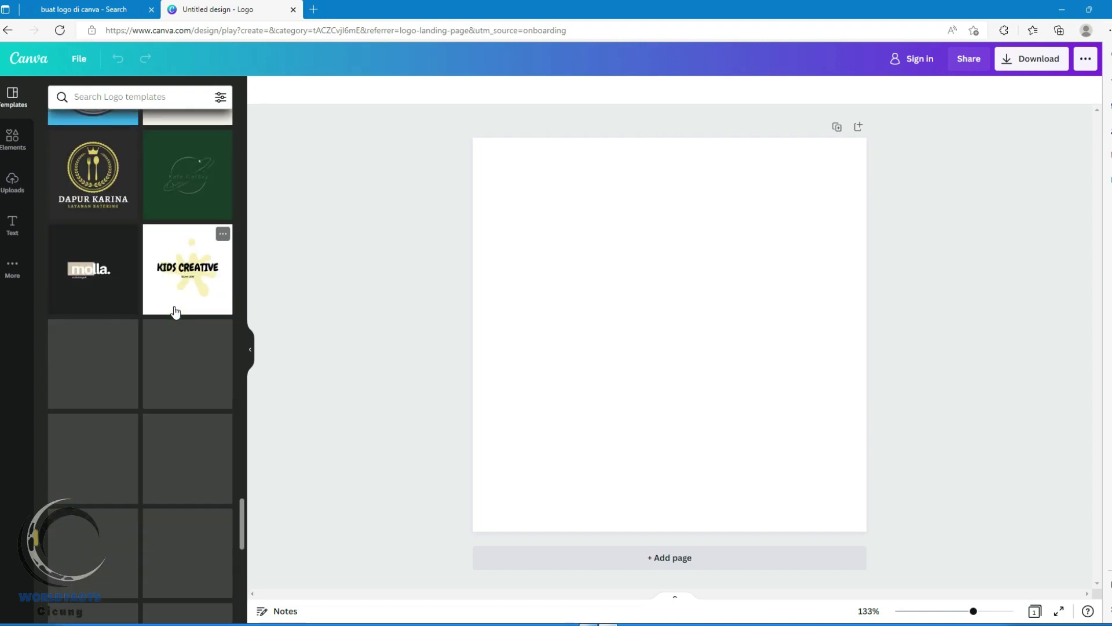
scroll(176, 313, up, 5)
scroll(150, 401, down, 4)
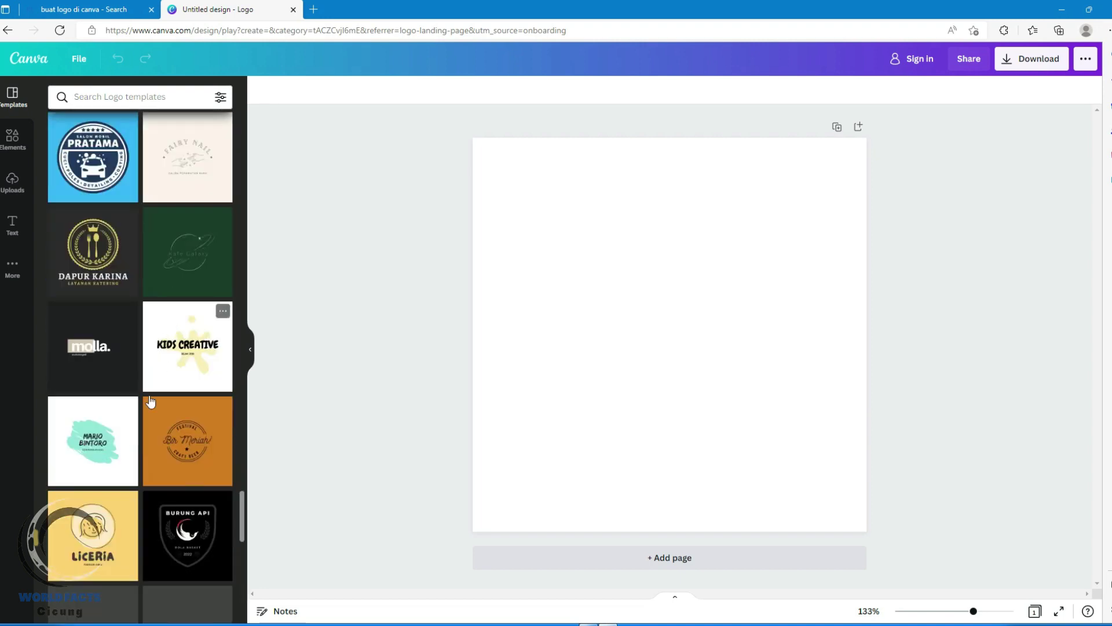
scroll(159, 434, down, 4)
scroll(177, 406, down, 5)
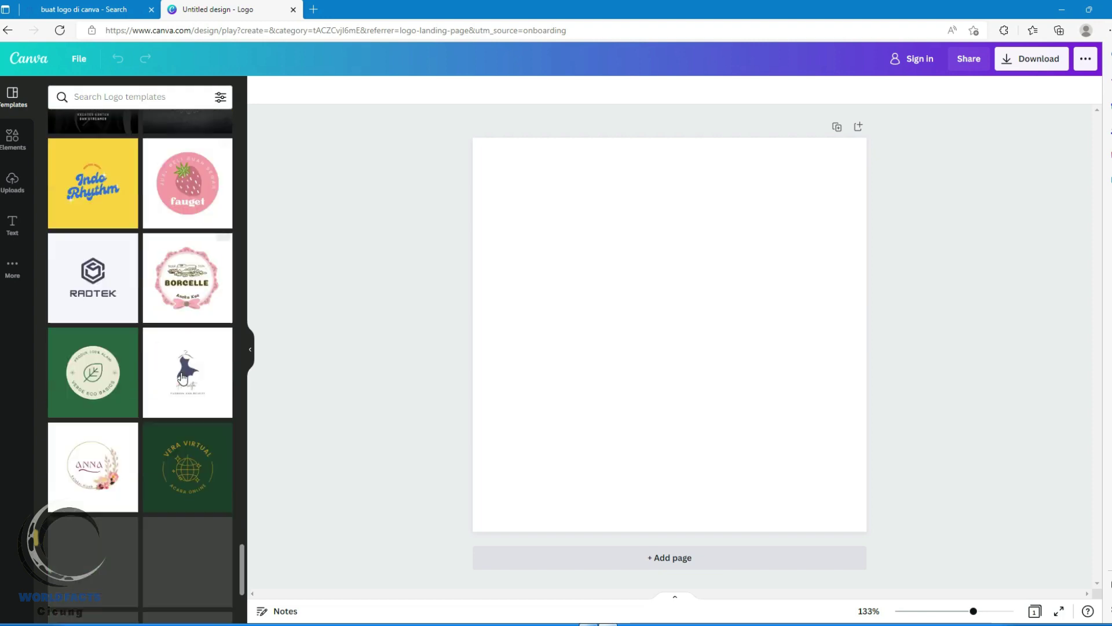
scroll(181, 375, down, 10)
scroll(174, 375, up, 5)
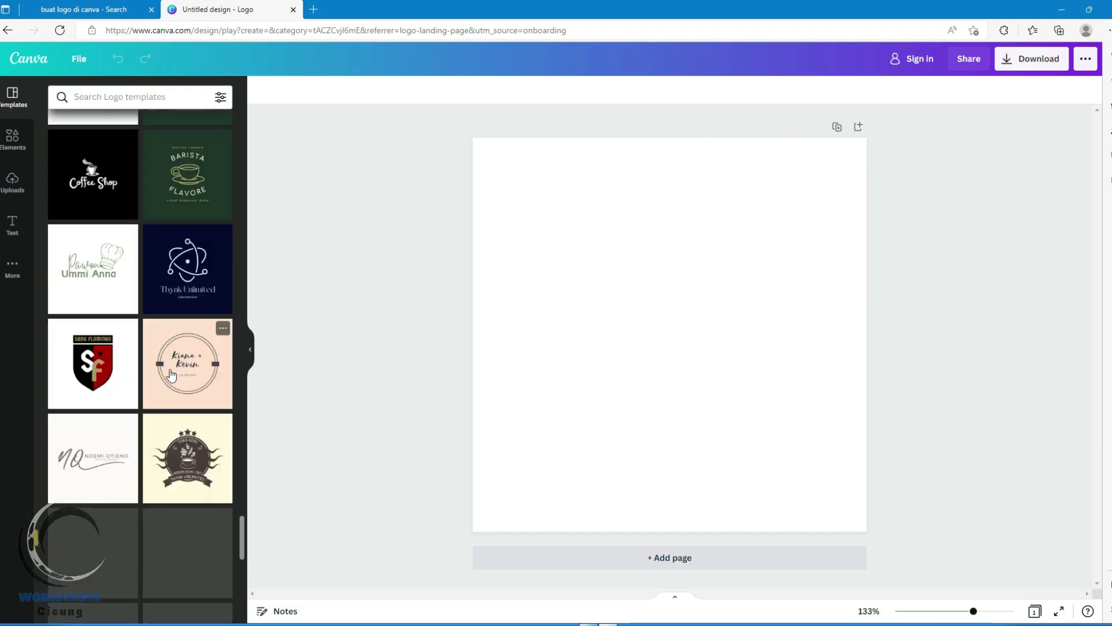
scroll(174, 348, down, 3)
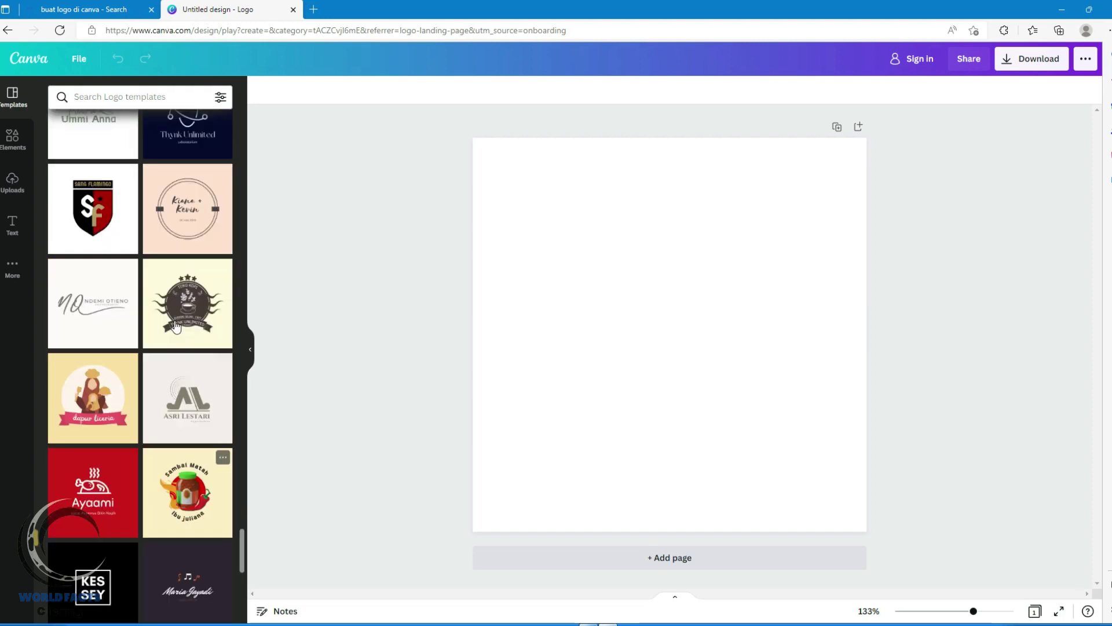
scroll(173, 323, up, 2)
scroll(102, 315, down, 5)
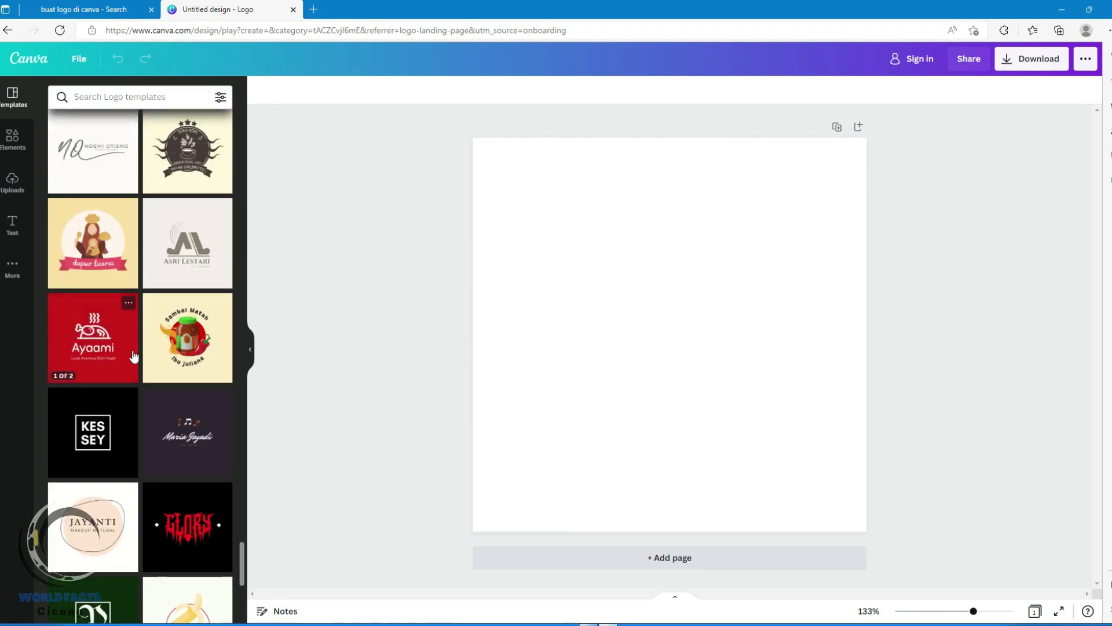
scroll(139, 356, down, 4)
scroll(146, 359, down, 5)
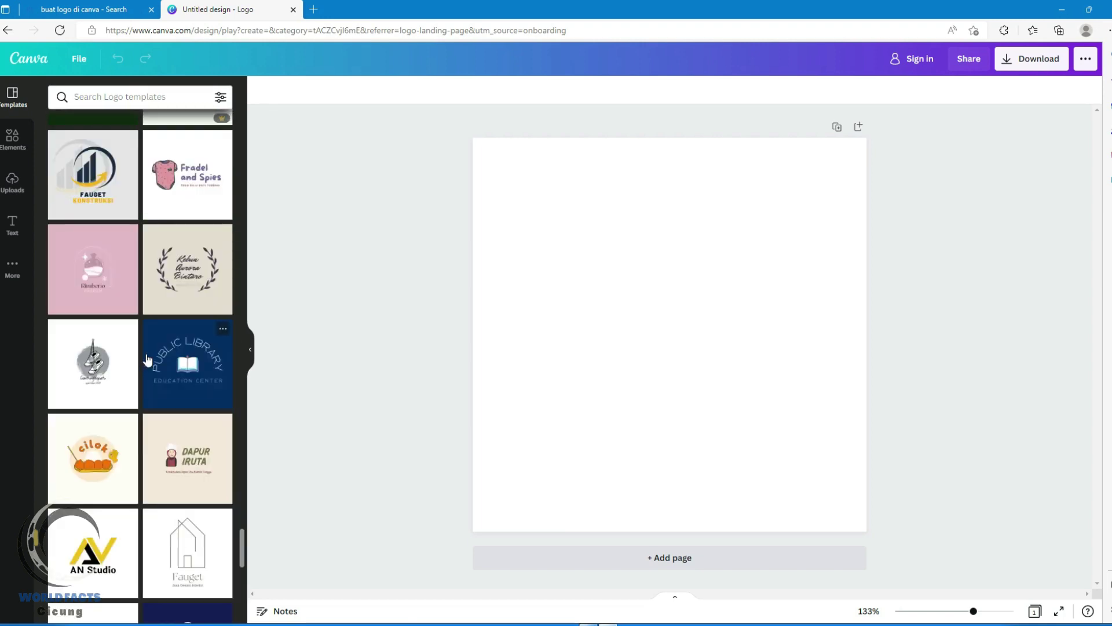
scroll(144, 360, down, 5)
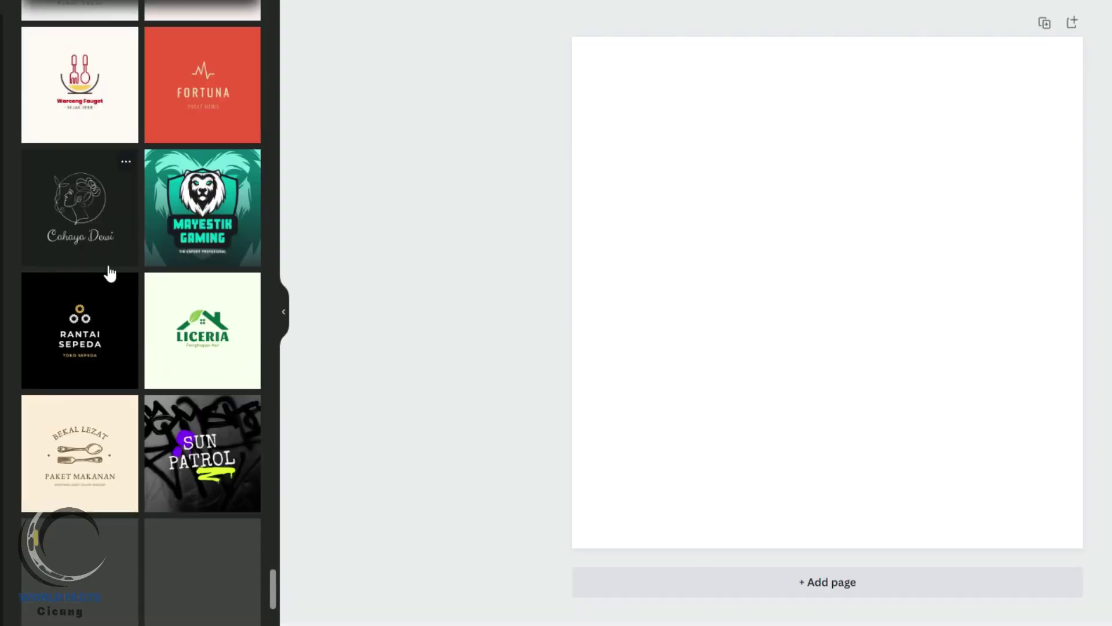
scroll(110, 273, down, 15)
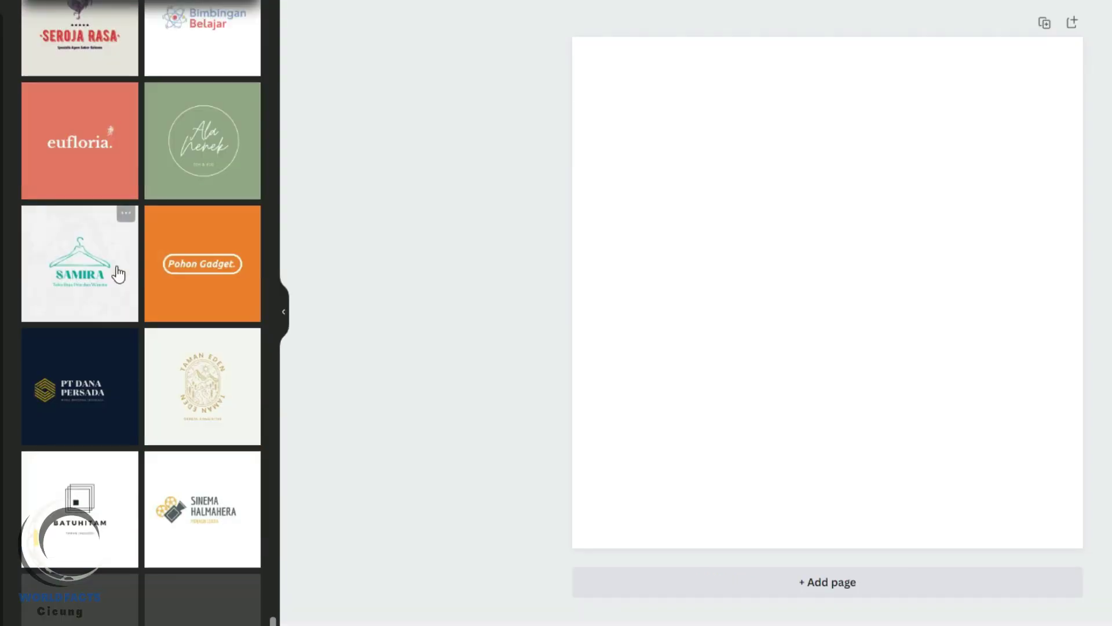
scroll(118, 273, down, 3)
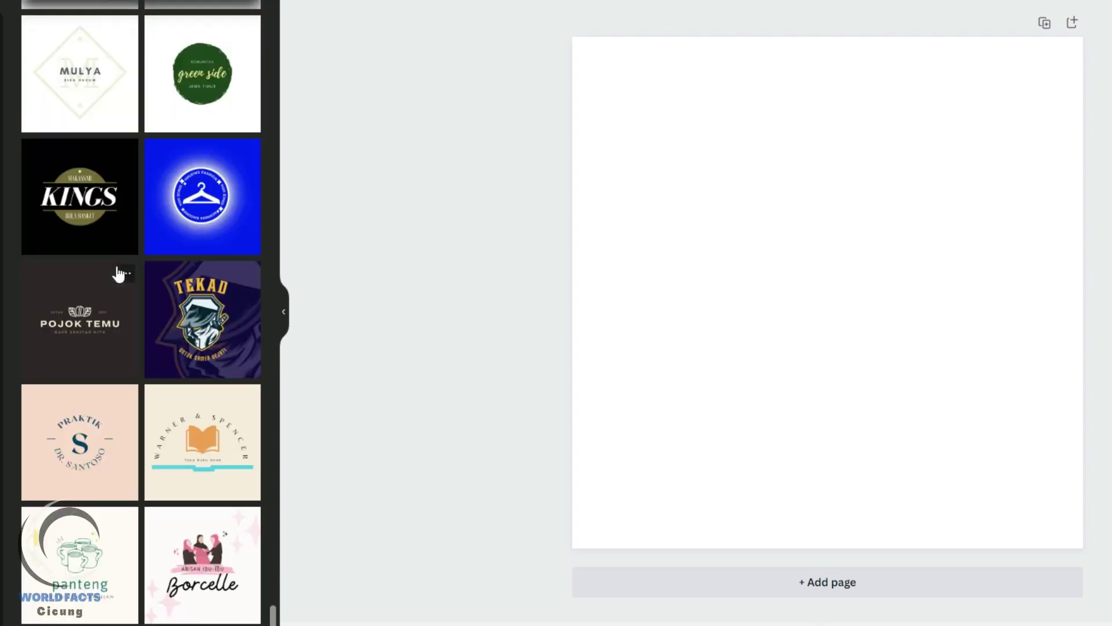
scroll(118, 274, up, 3)
scroll(119, 274, down, 4)
scroll(118, 273, down, 2)
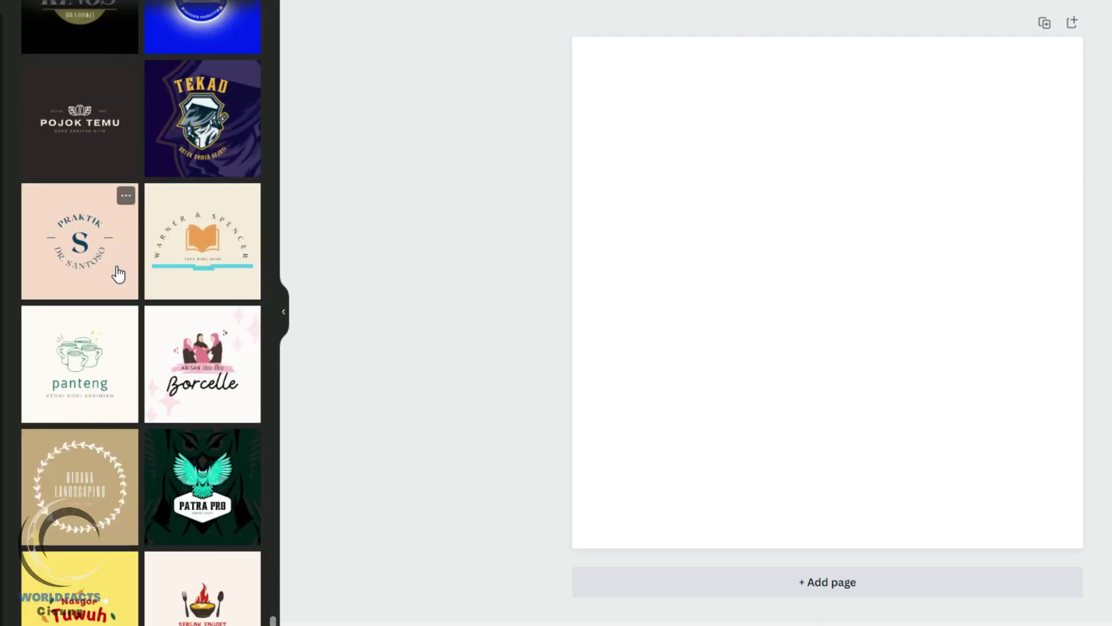
scroll(118, 274, down, 6)
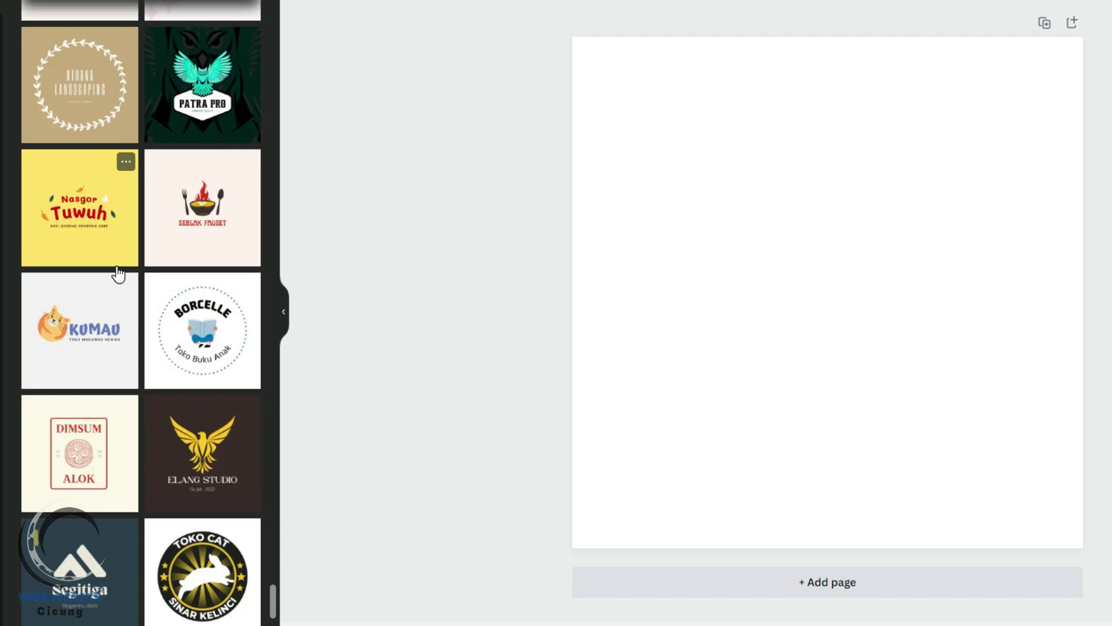
scroll(132, 454, down, 7)
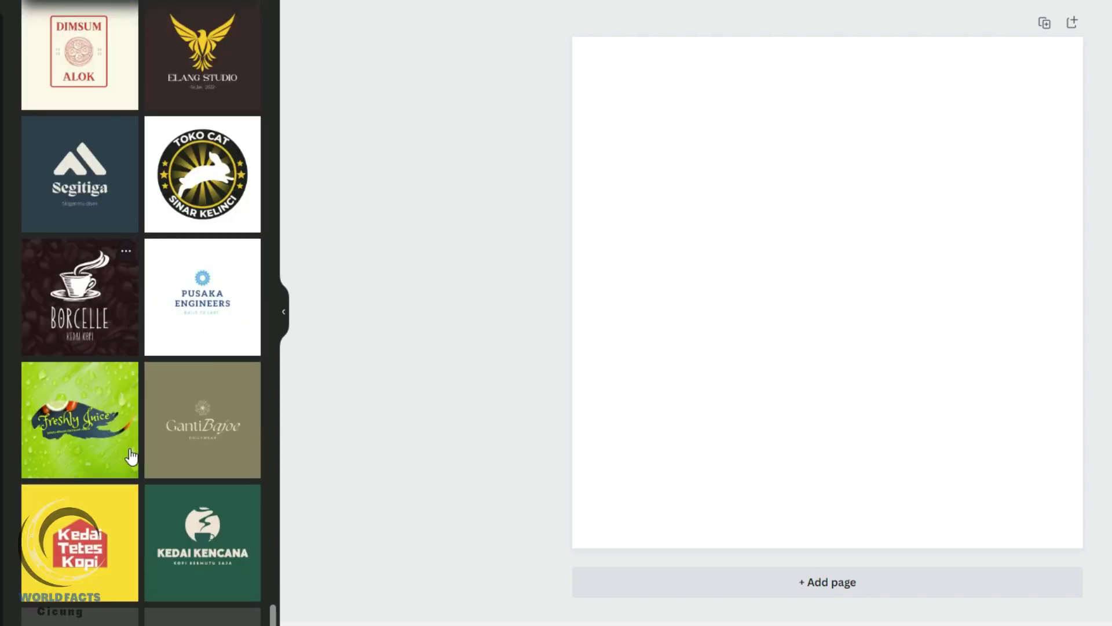
scroll(130, 446, down, 9)
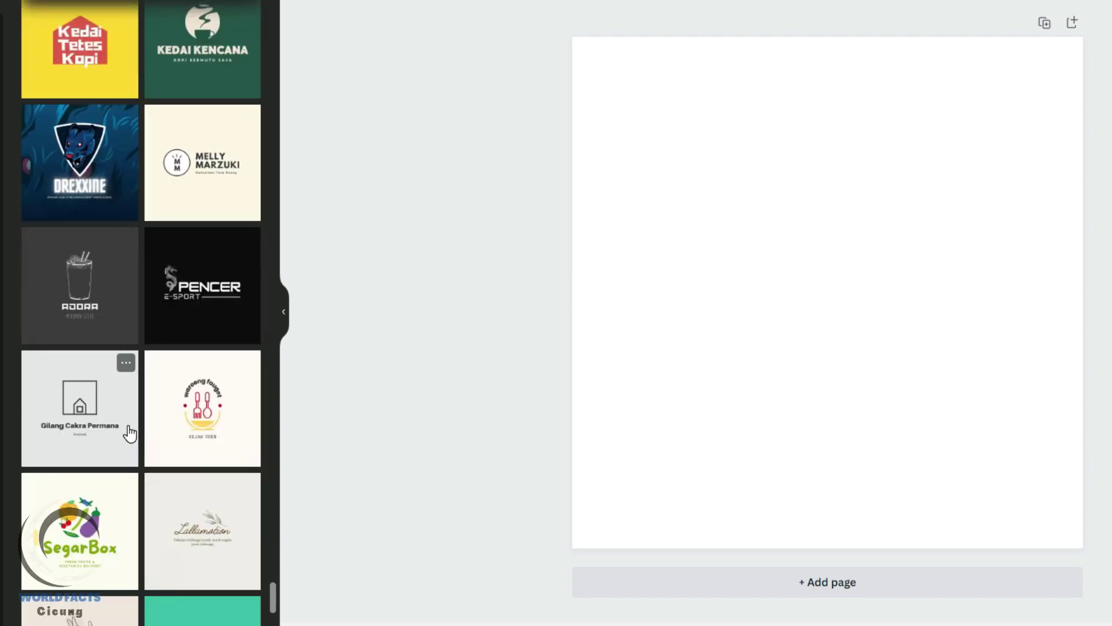
scroll(130, 433, down, 10)
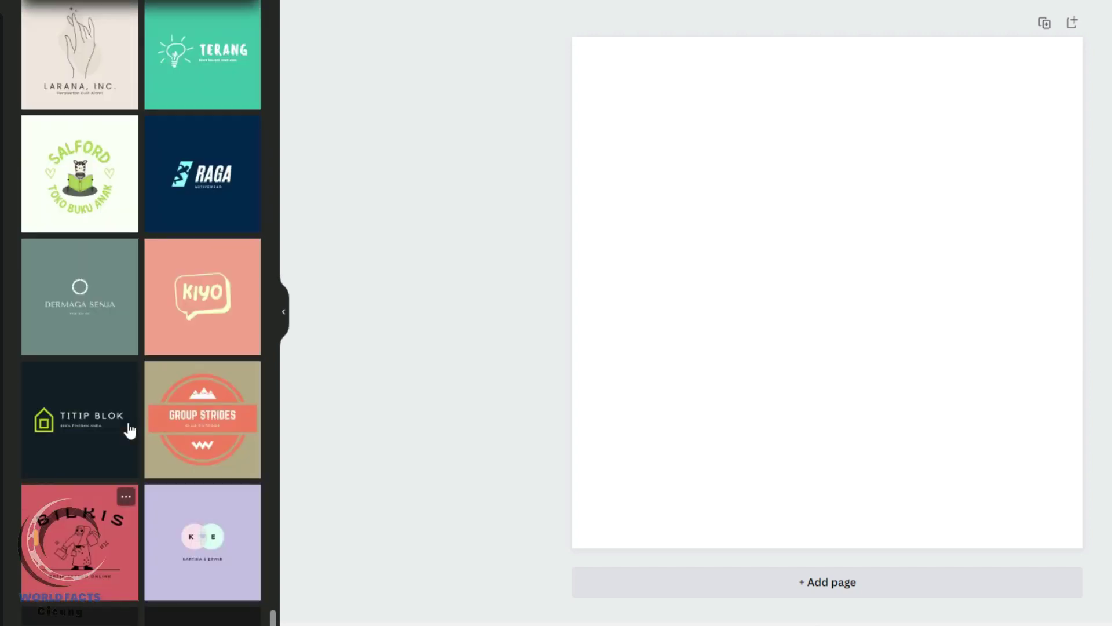
scroll(130, 430, down, 14)
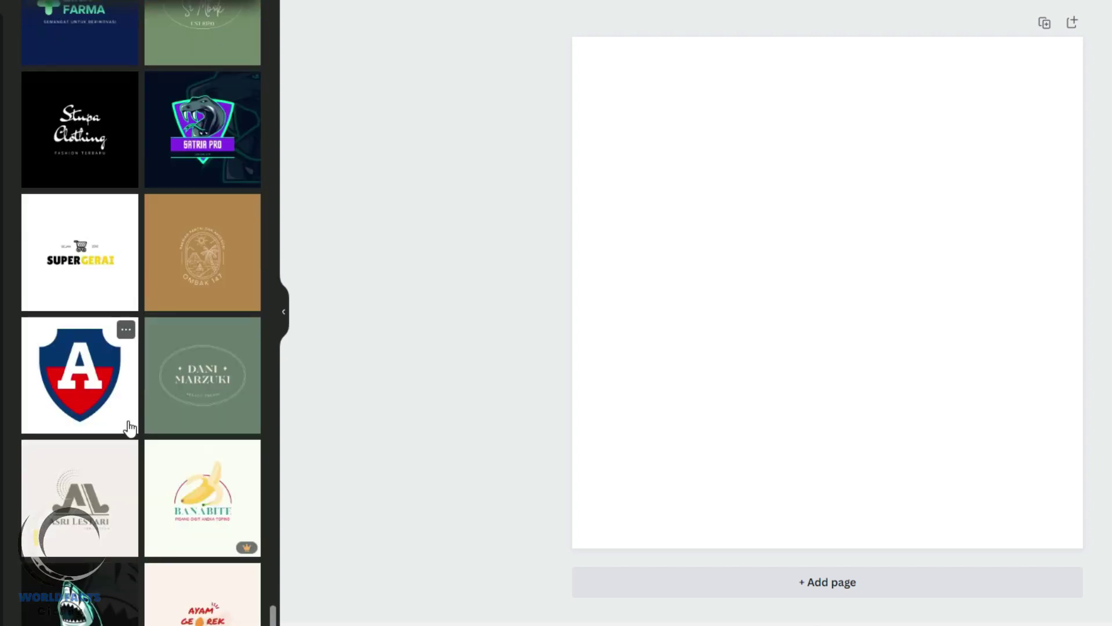
scroll(127, 411, down, 3)
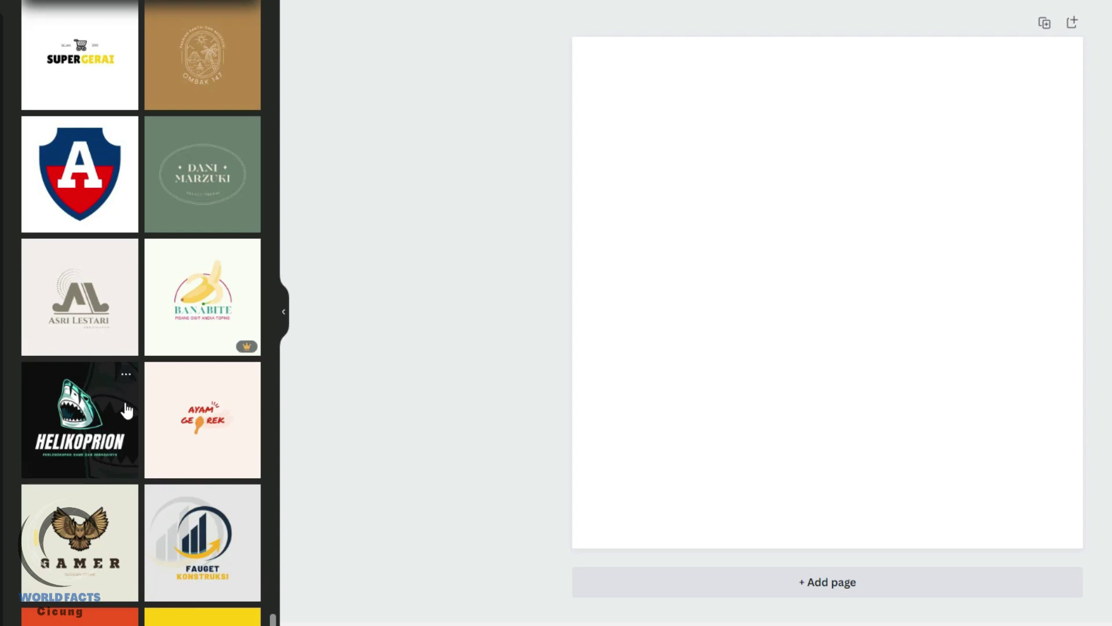
scroll(127, 409, down, 3)
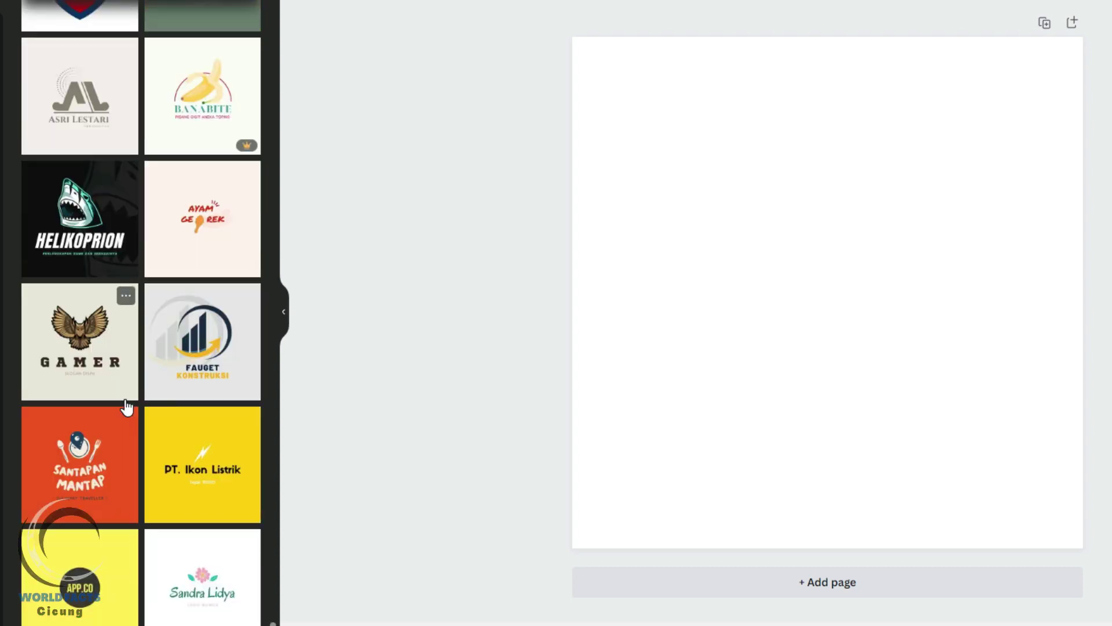
scroll(154, 364, down, 3)
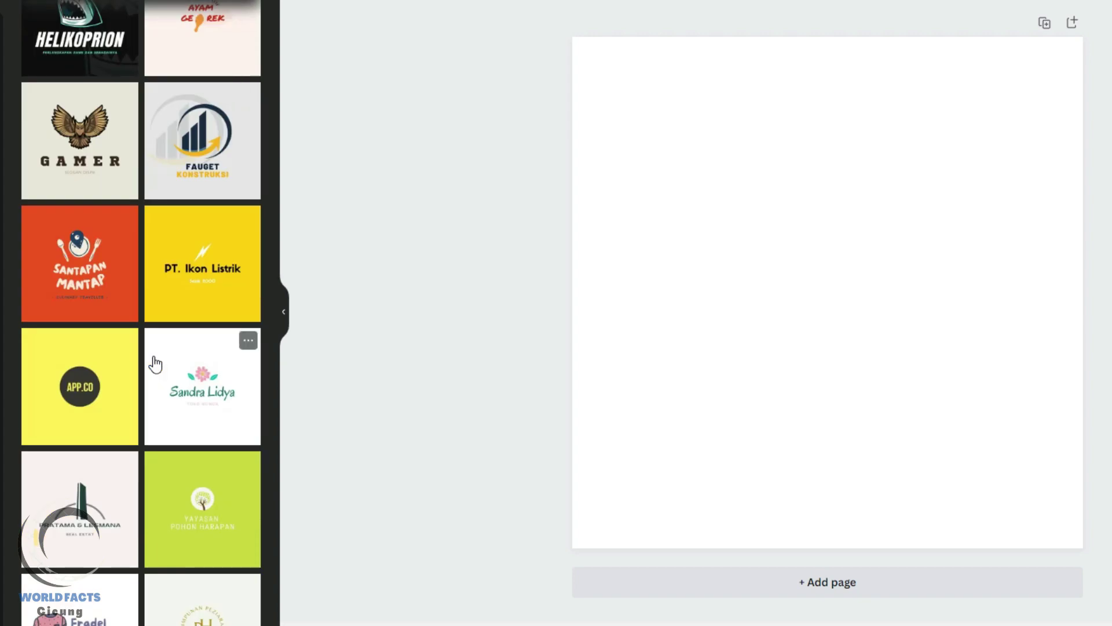
scroll(156, 364, down, 3)
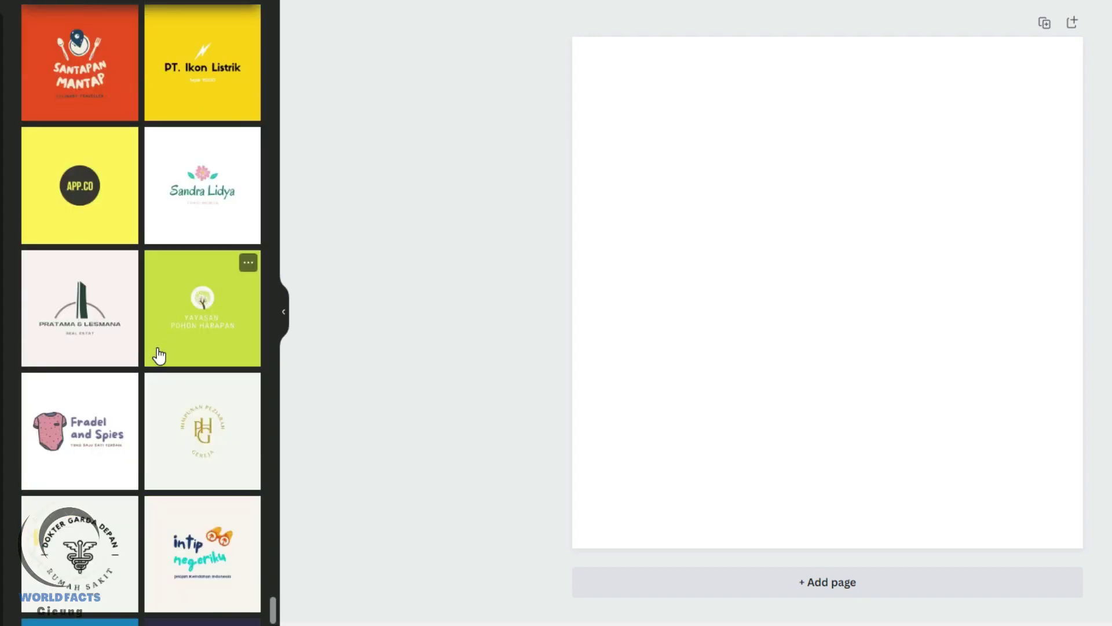
- Apply the "Biru Putih Ilustrasi Travel Wisata Logo" template's dark teal crescent design to the blank canvas
scroll(157, 356, down, 5)
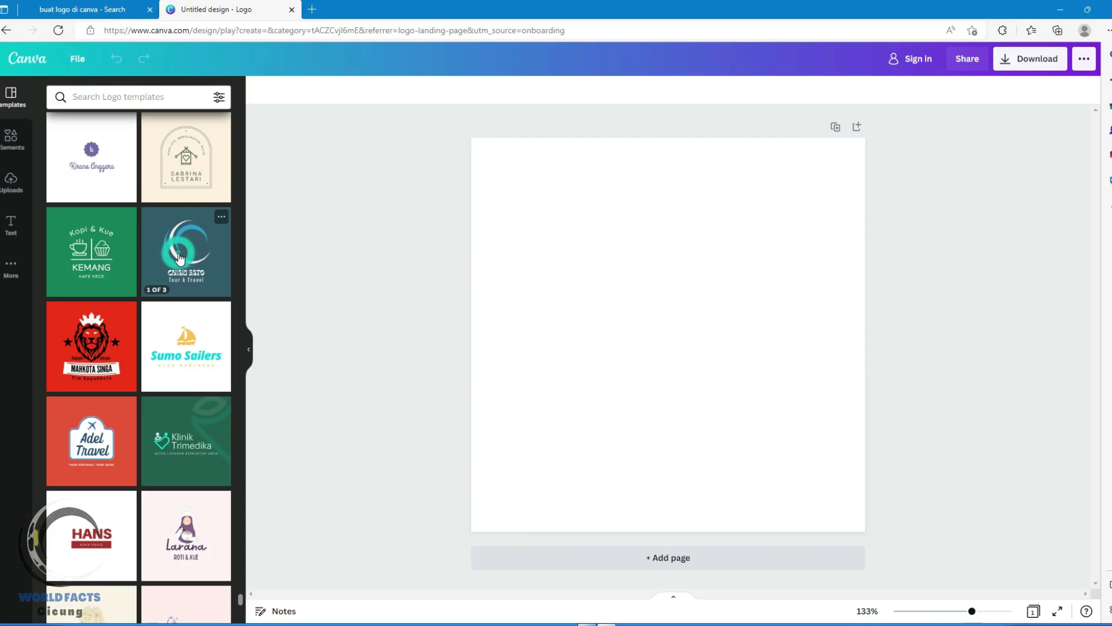
drag(194, 193, 550, 249)
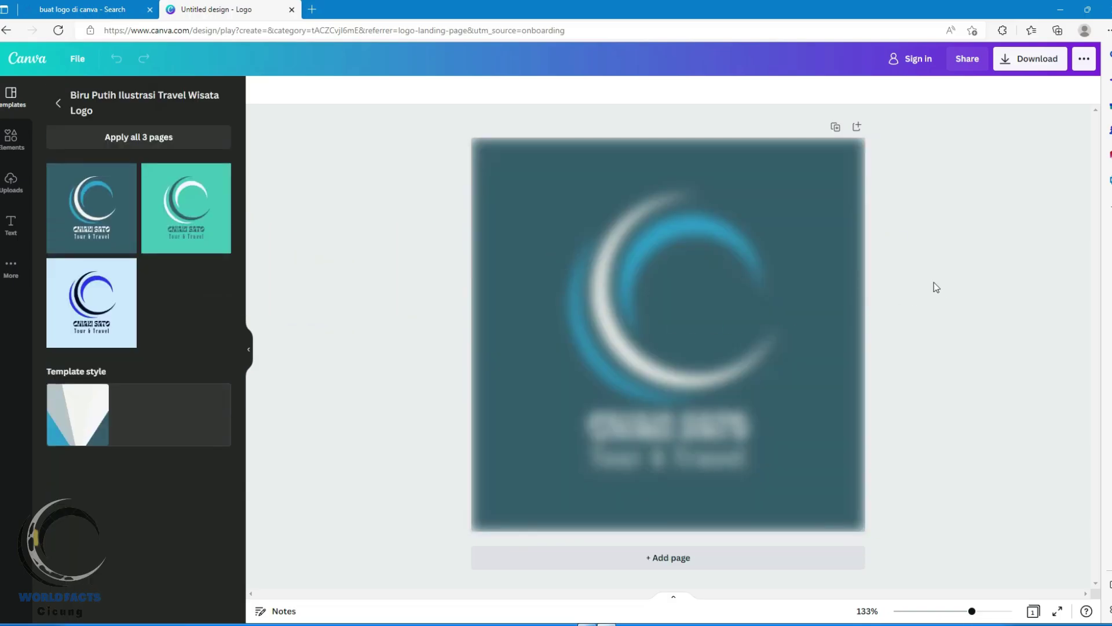
click(698, 313)
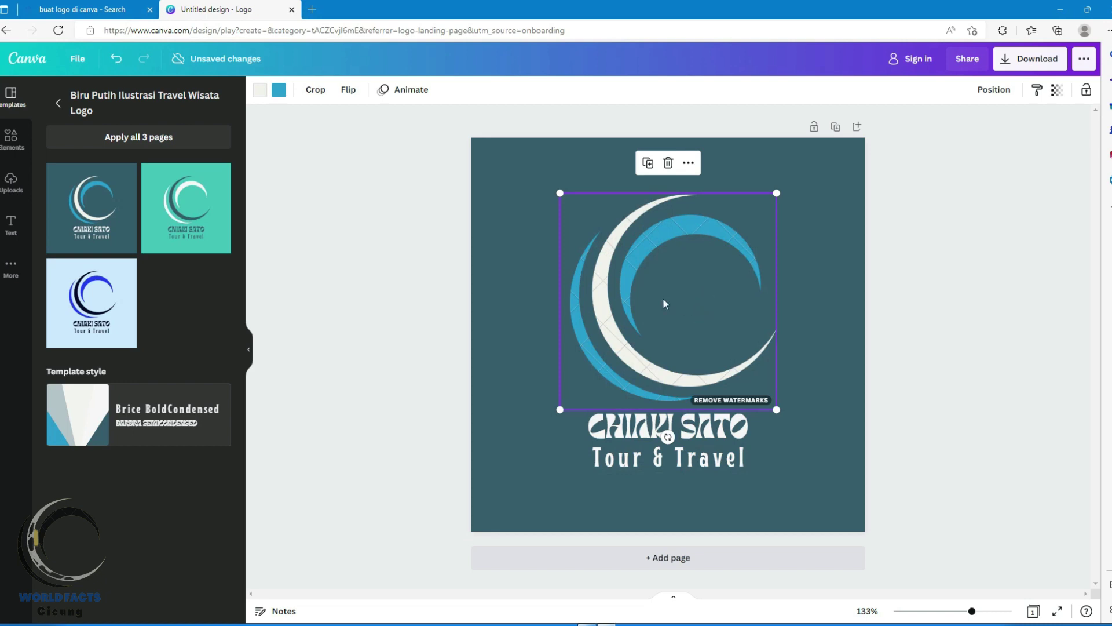
click(536, 286)
click(813, 288)
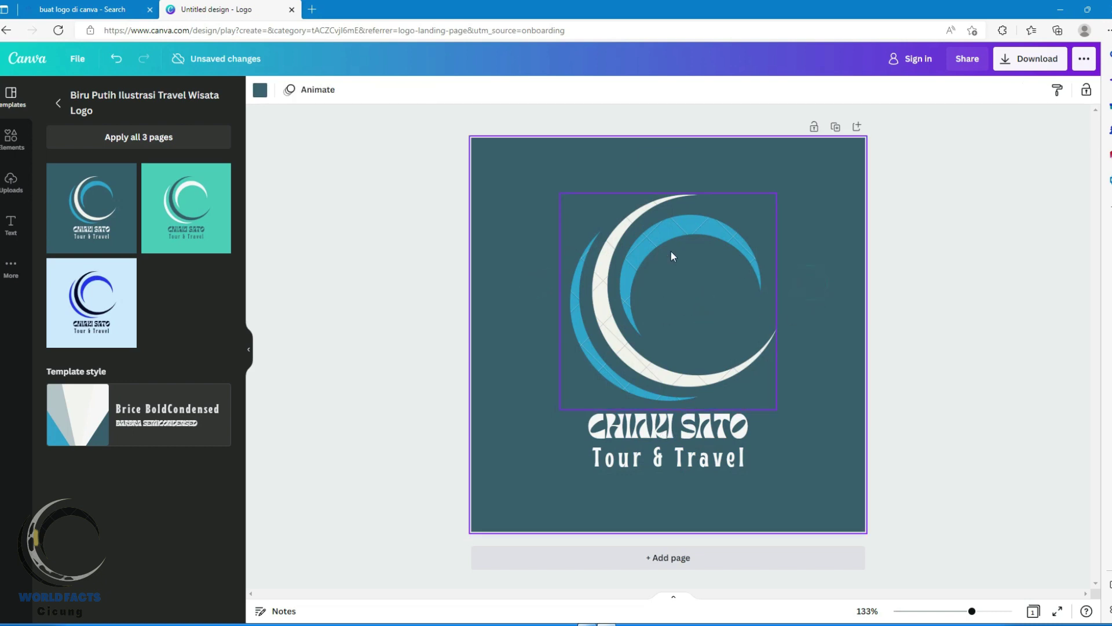
- Replace the logo's main title text below the crescent emblem with "WORLD FACTS"
double_click(653, 431)
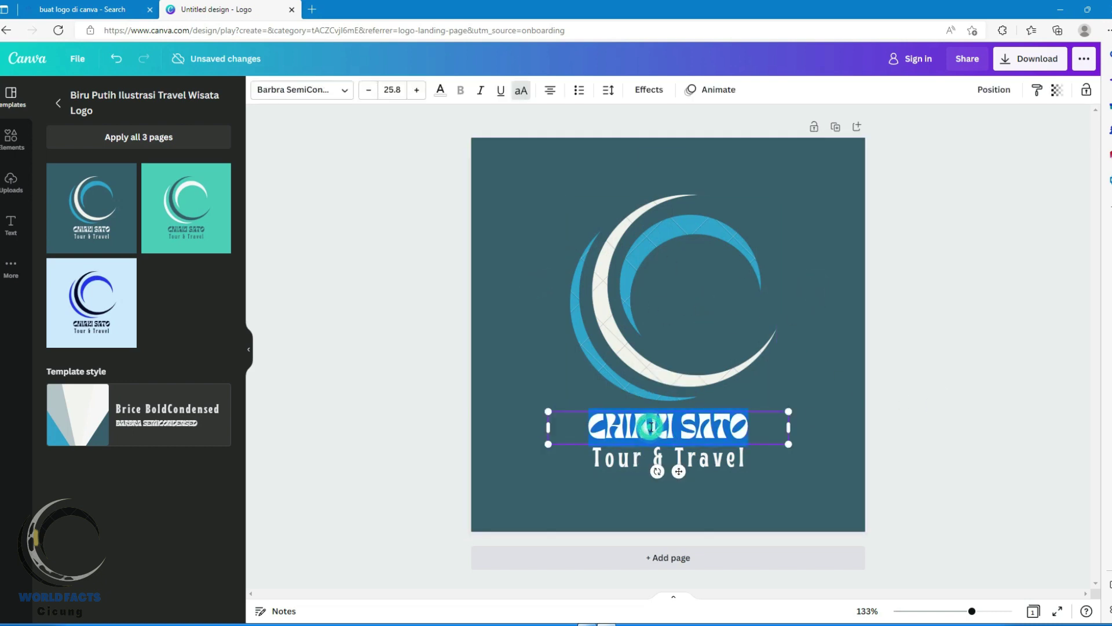
double_click(707, 427)
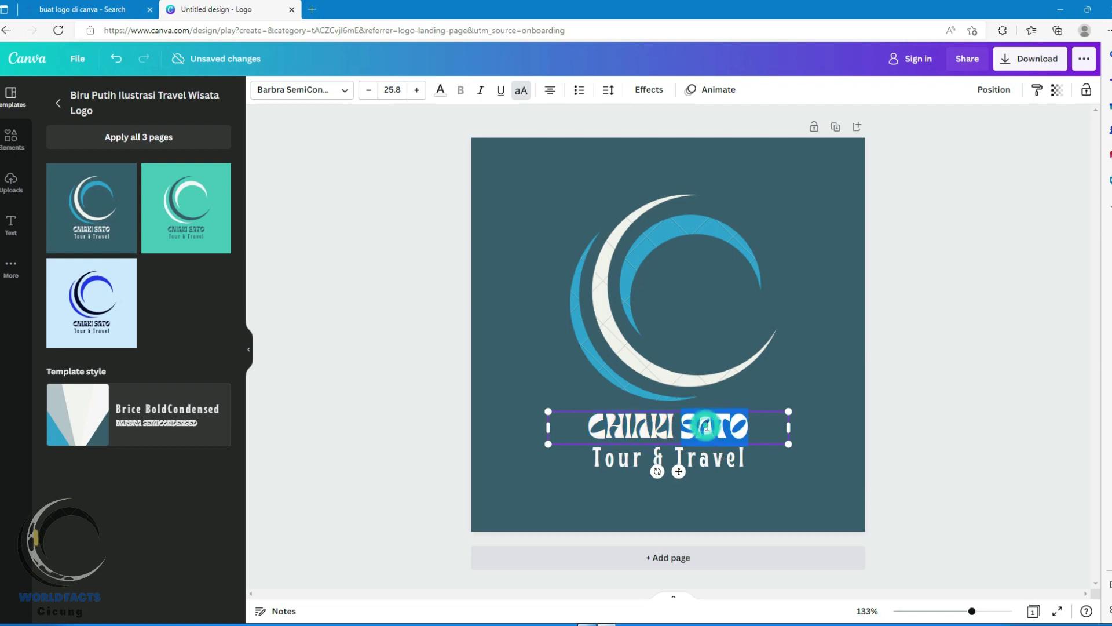
triple_click(701, 425)
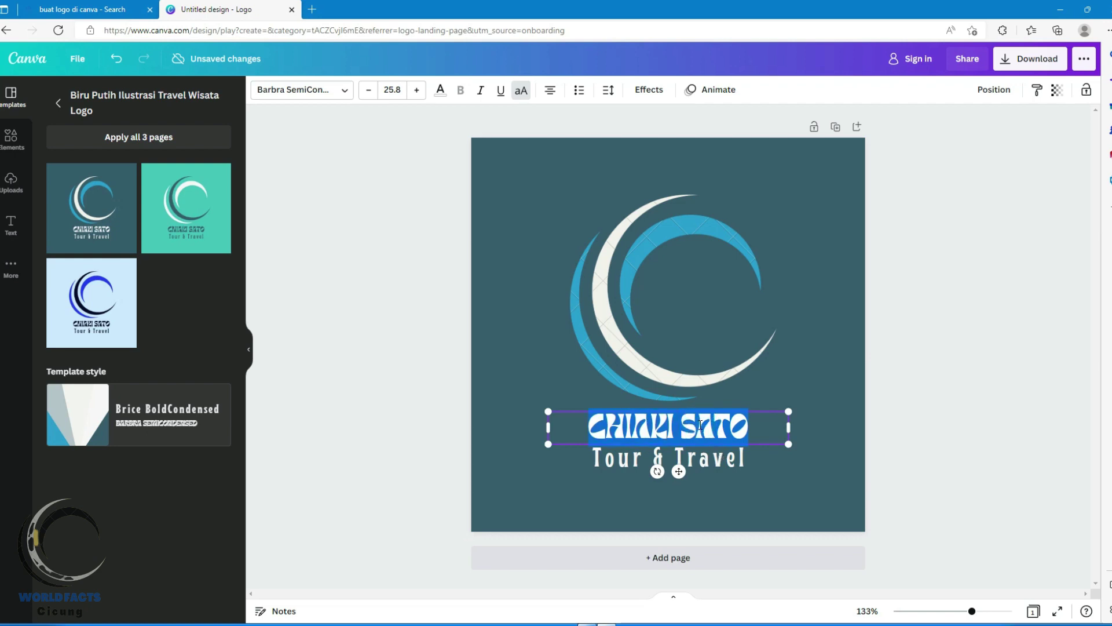
text(WO)
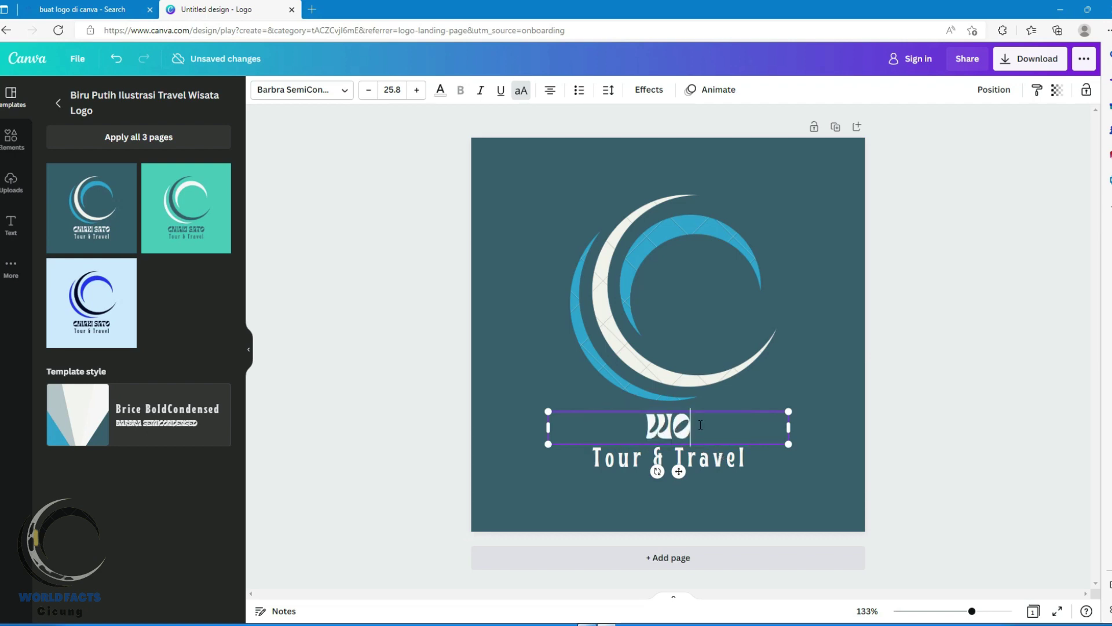
text(RLD FACT)
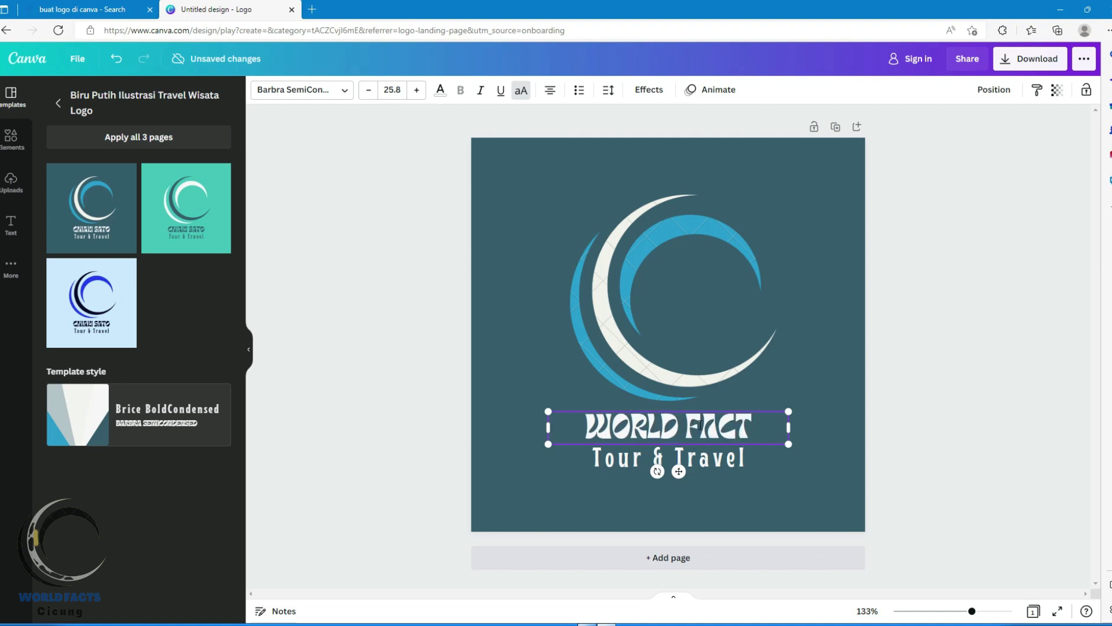
text(S)
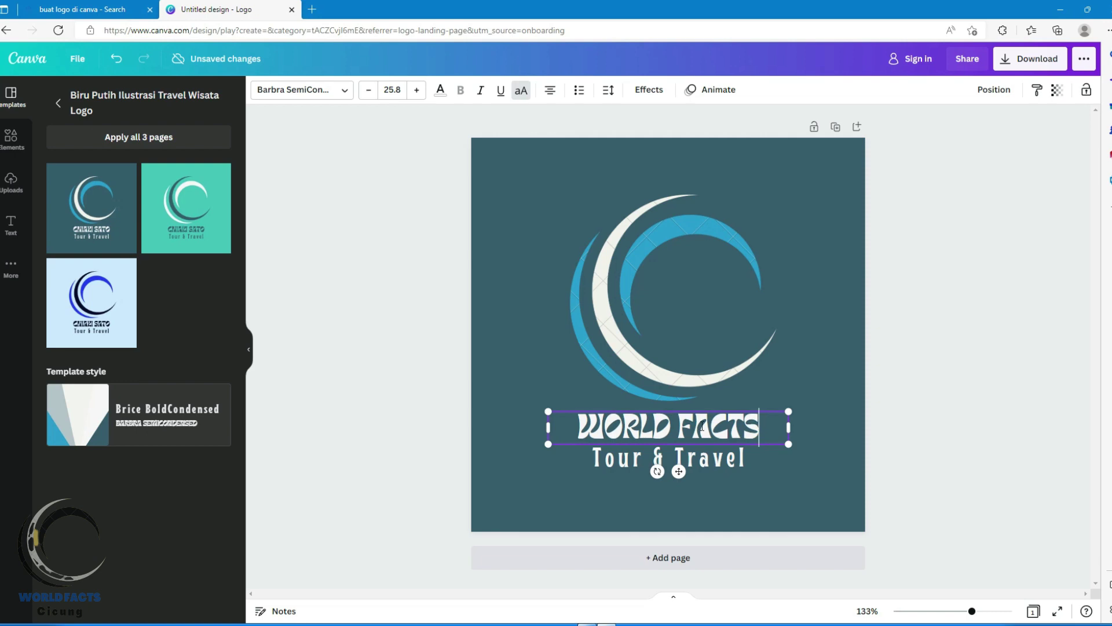
- Replace the "Tour & Travel" tagline under the title with "Cicung"
double_click(735, 460)
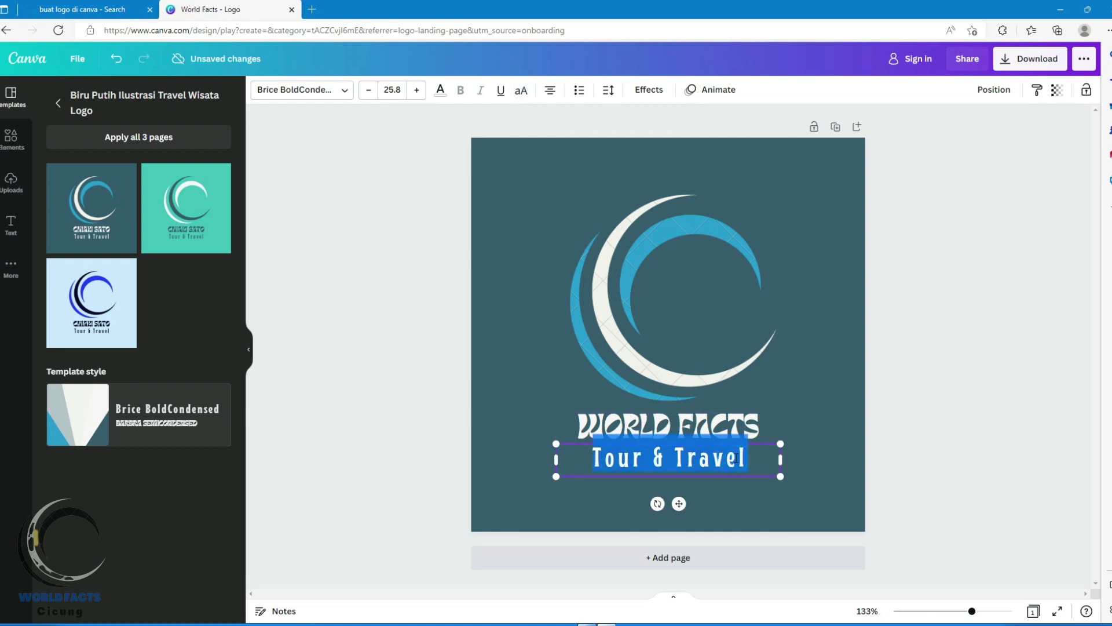
text(Cicung)
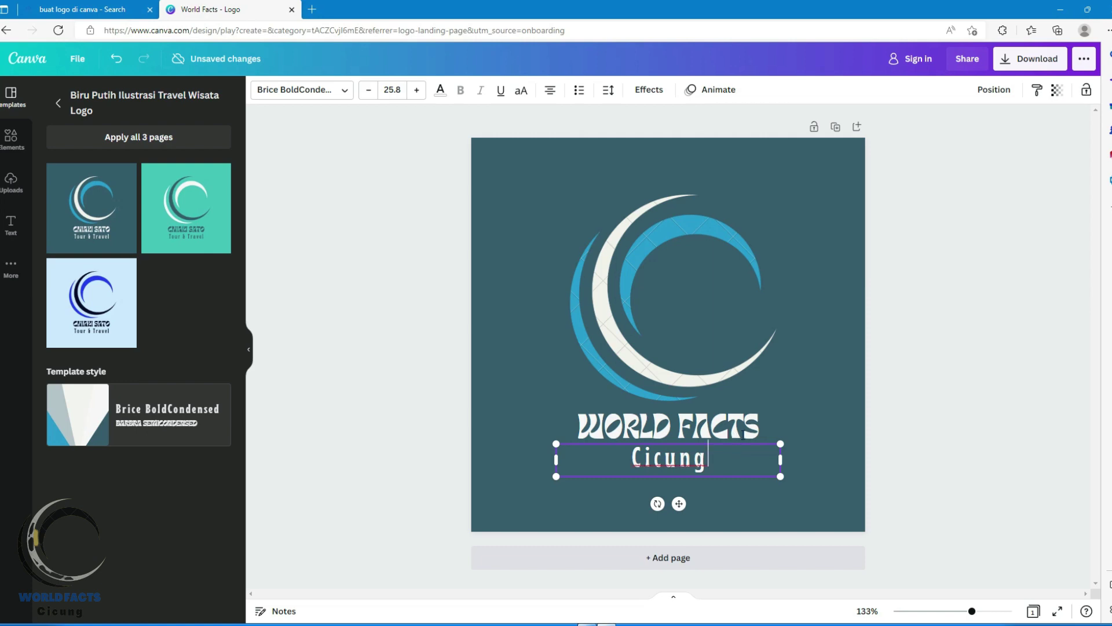
click(789, 380)
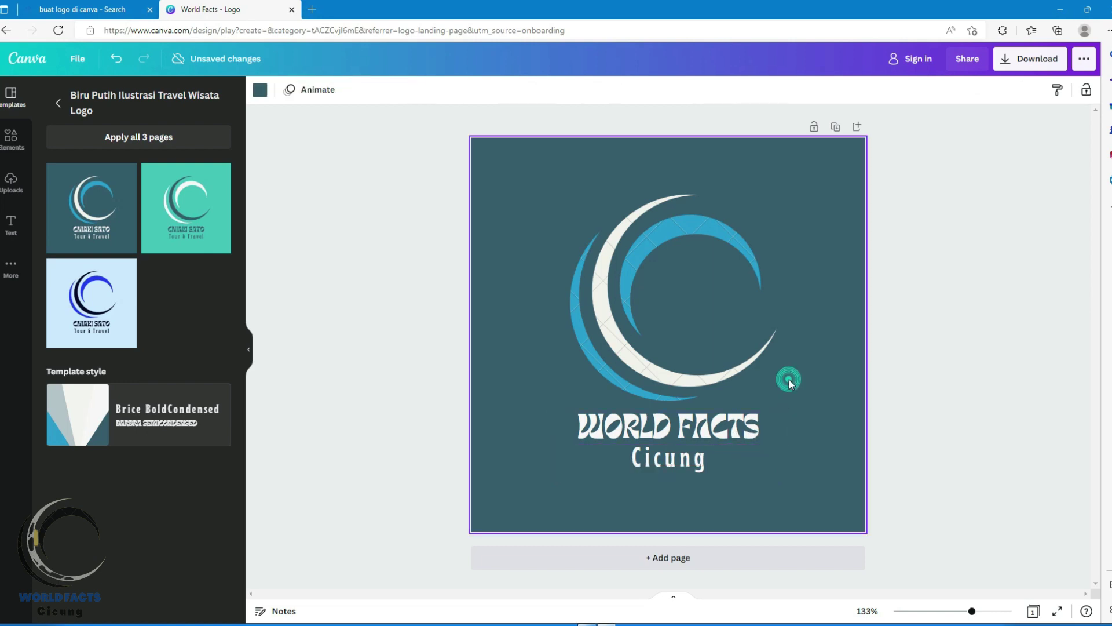
- Recolor the emblem's blue crescents, trying bright red and settling on black
click(636, 261)
click(812, 253)
click(696, 234)
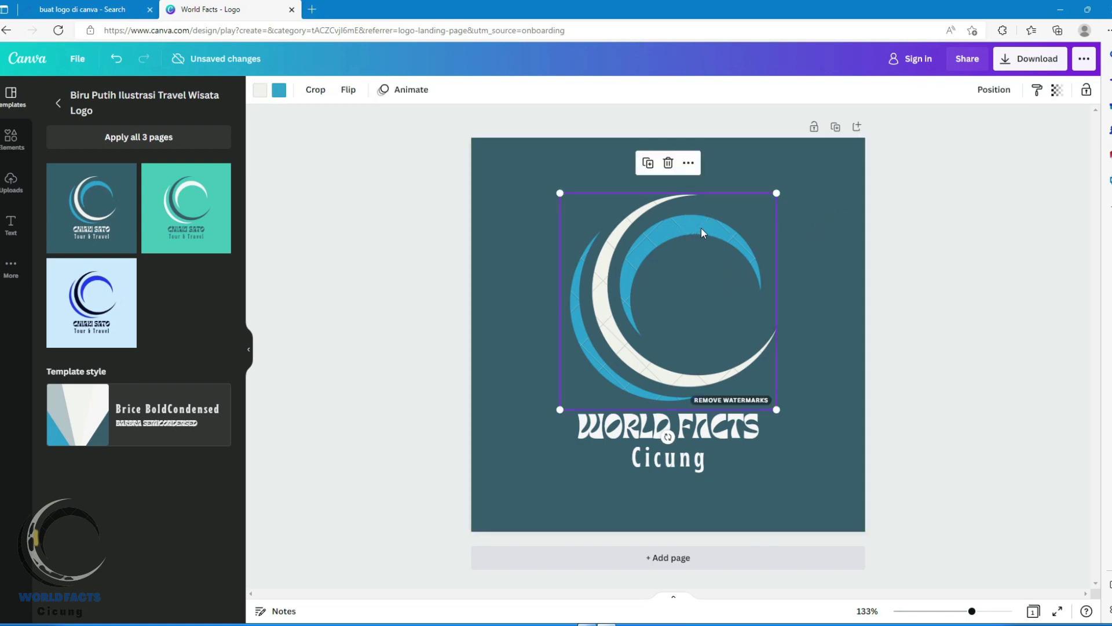
click(822, 220)
click(687, 226)
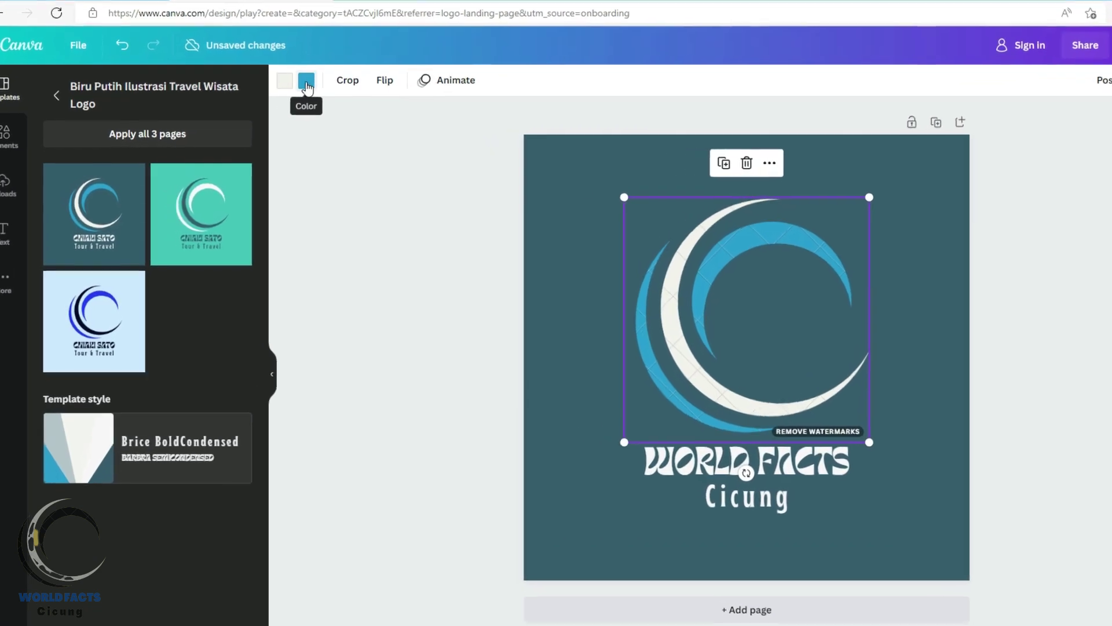
click(321, 75)
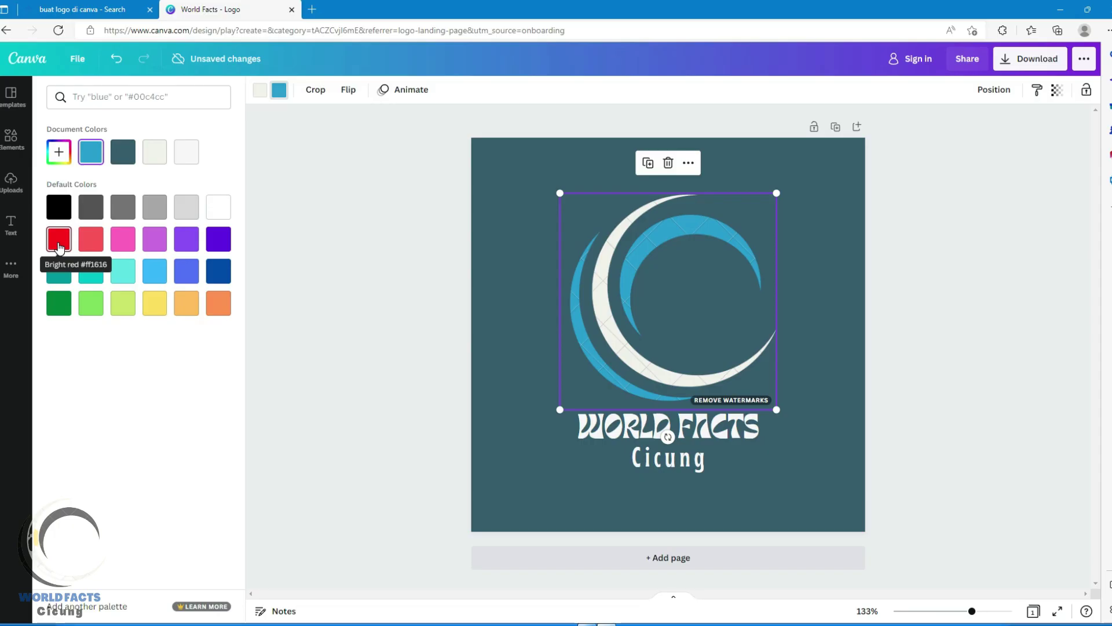
click(58, 247)
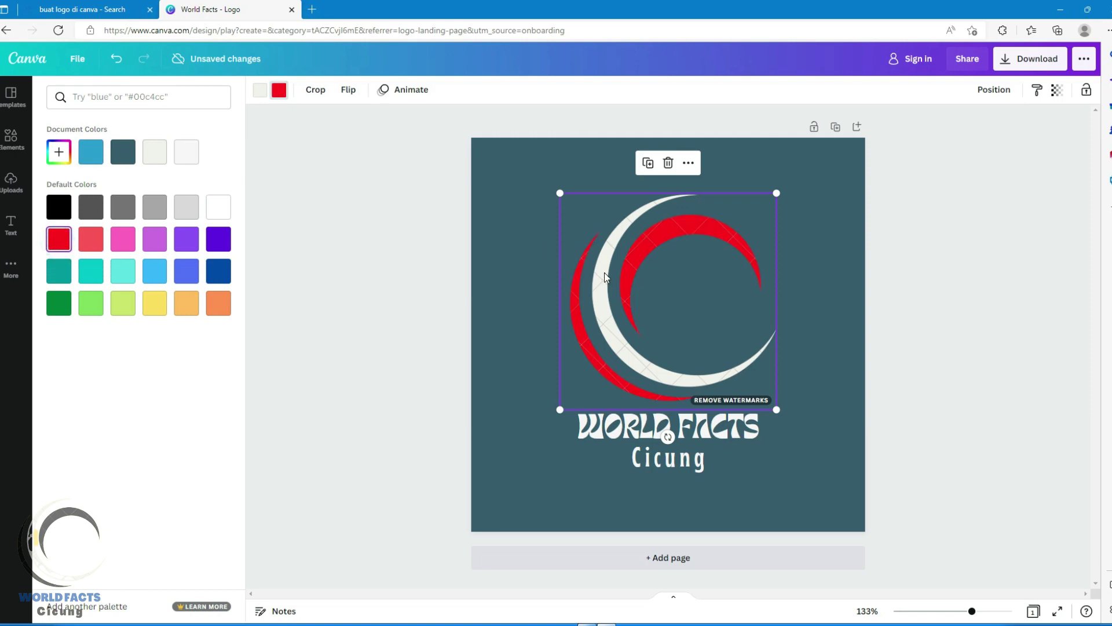
click(58, 207)
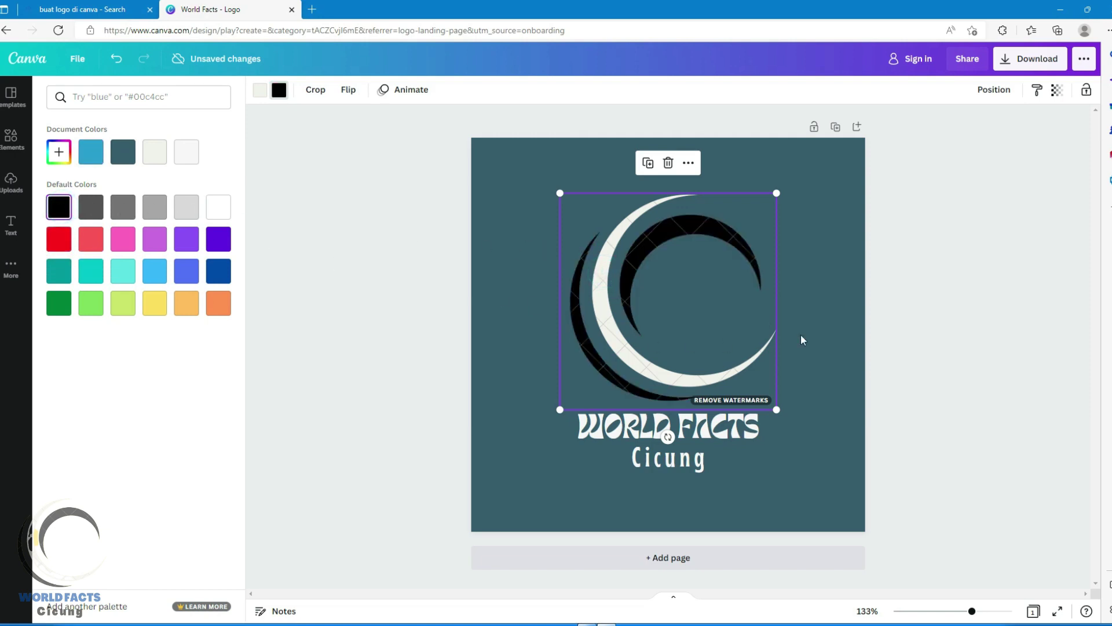
key(Escape)
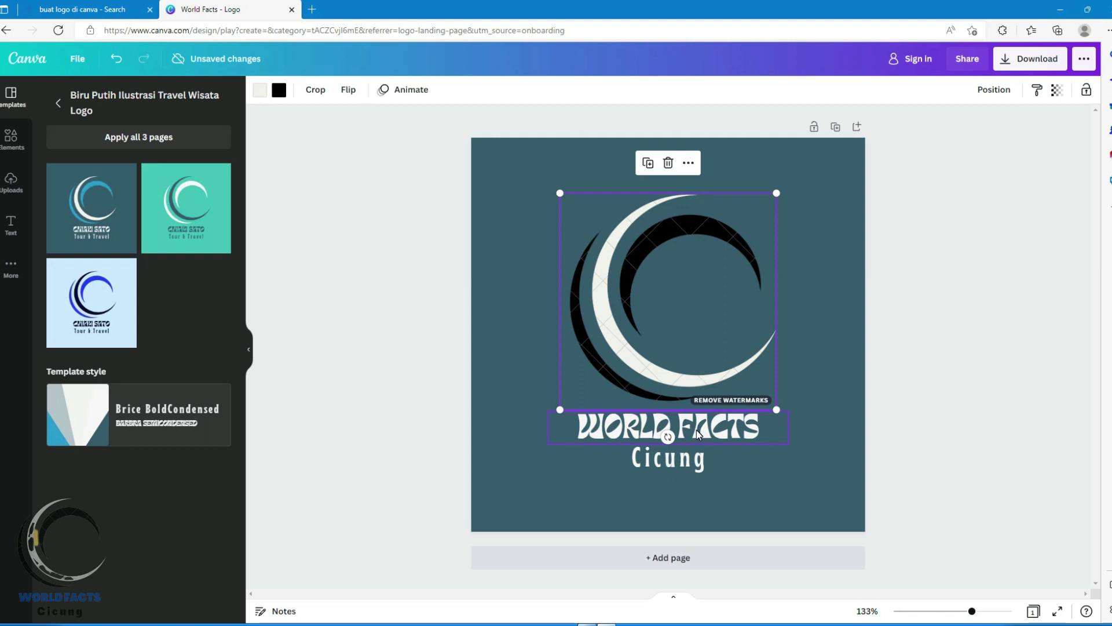
- Color the "WORLD FACTS" title dark blue and the "Cicung" tagline black
click(704, 435)
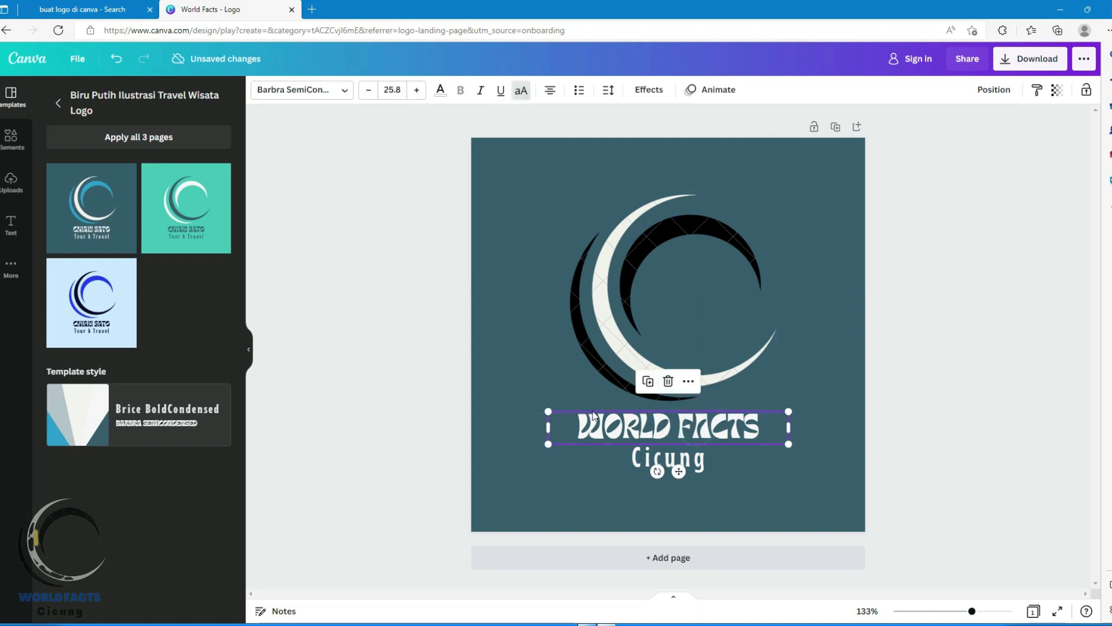
click(441, 93)
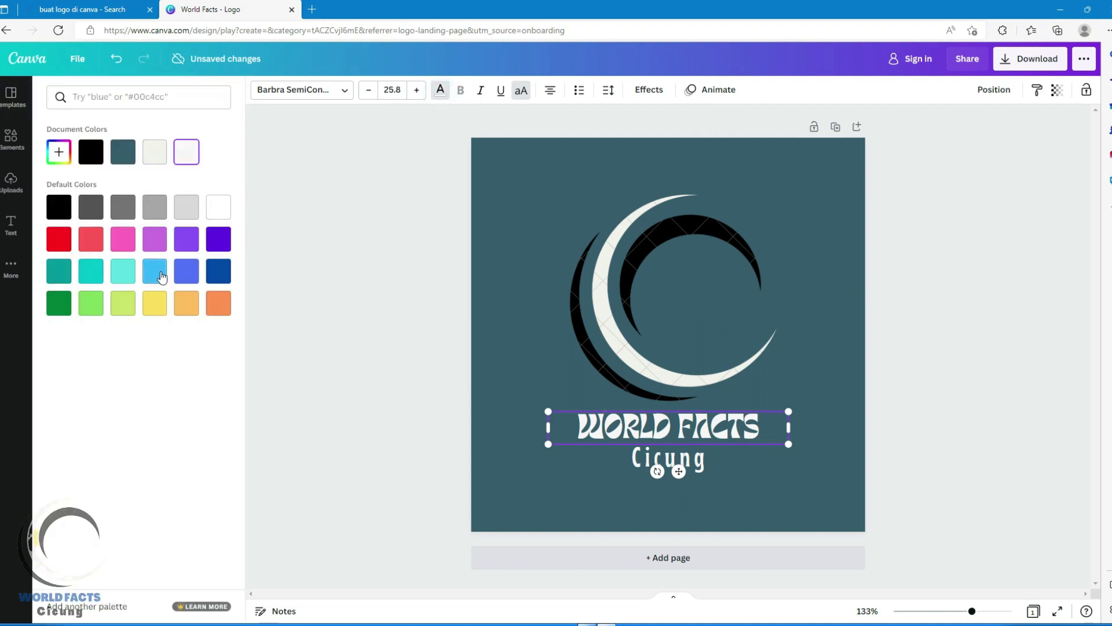
click(218, 270)
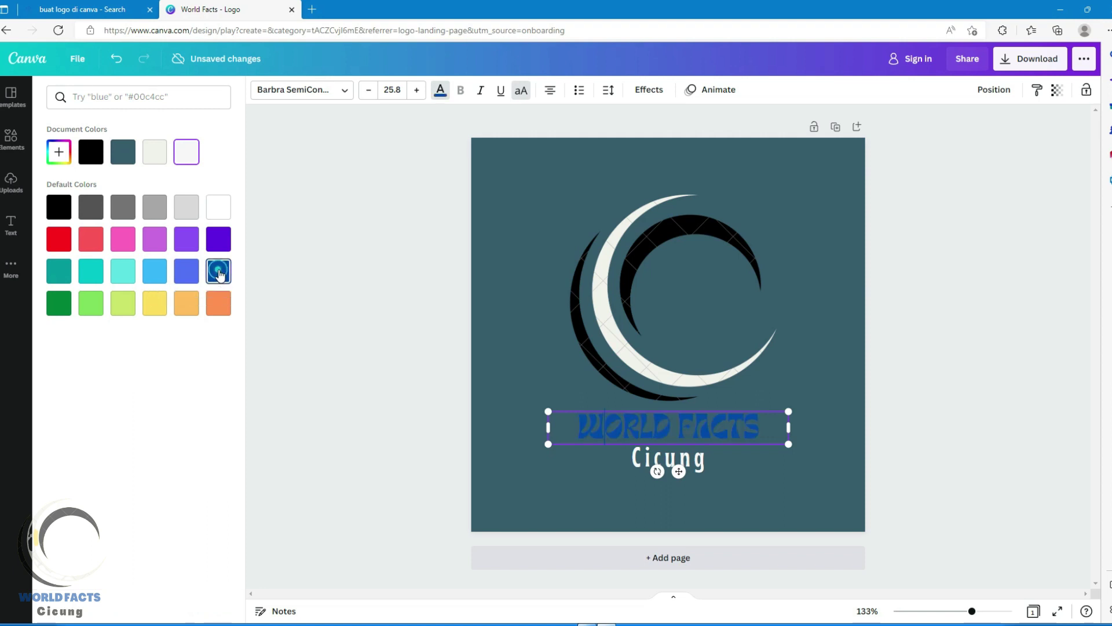
click(645, 461)
click(59, 206)
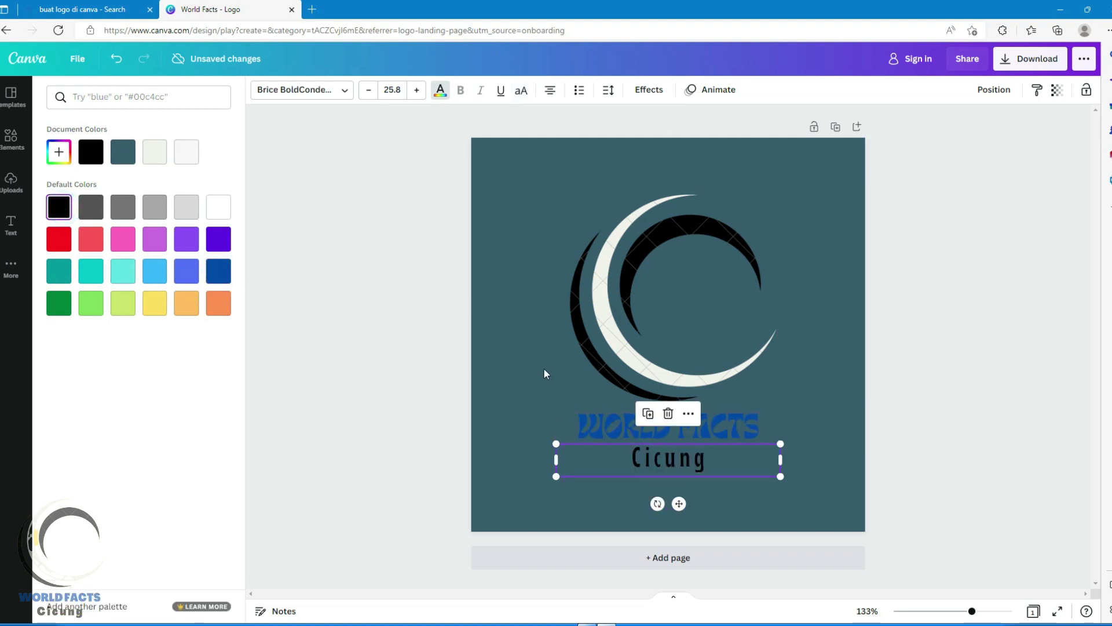
click(797, 281)
click(983, 310)
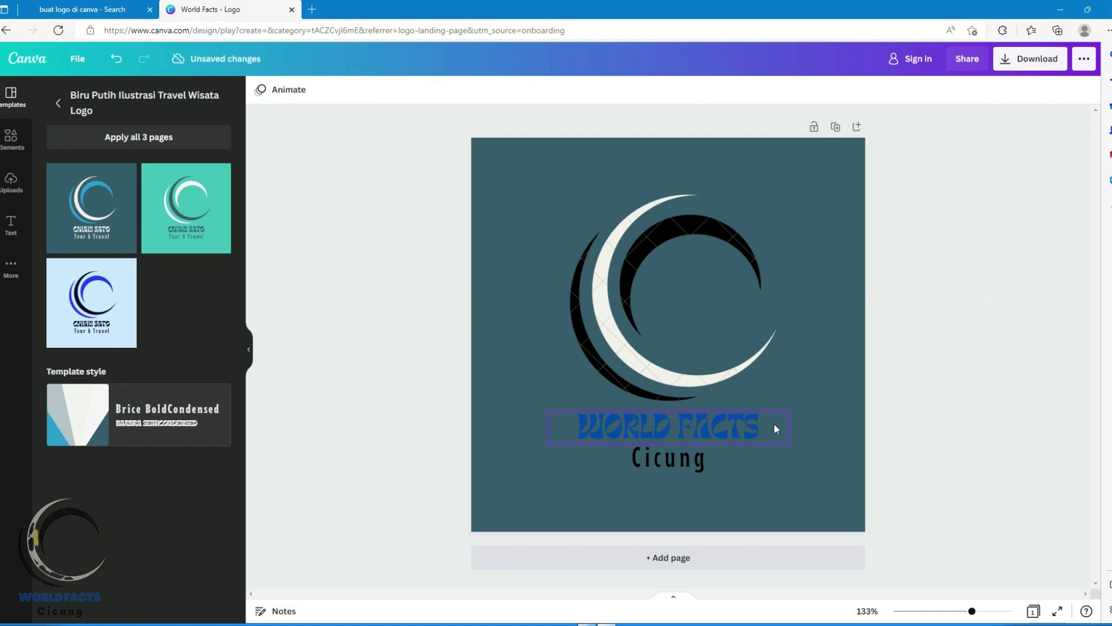
- Set the font of both the "WORLD FACTS" title and the "Cicung" tagline to Agrandir Tight Black
click(700, 427)
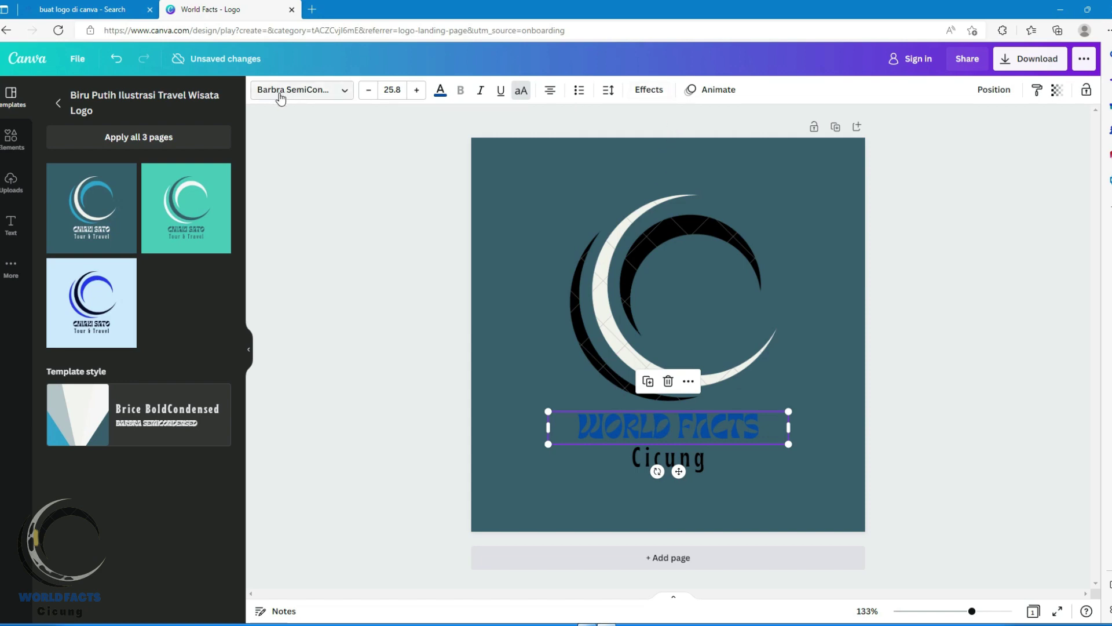
click(346, 92)
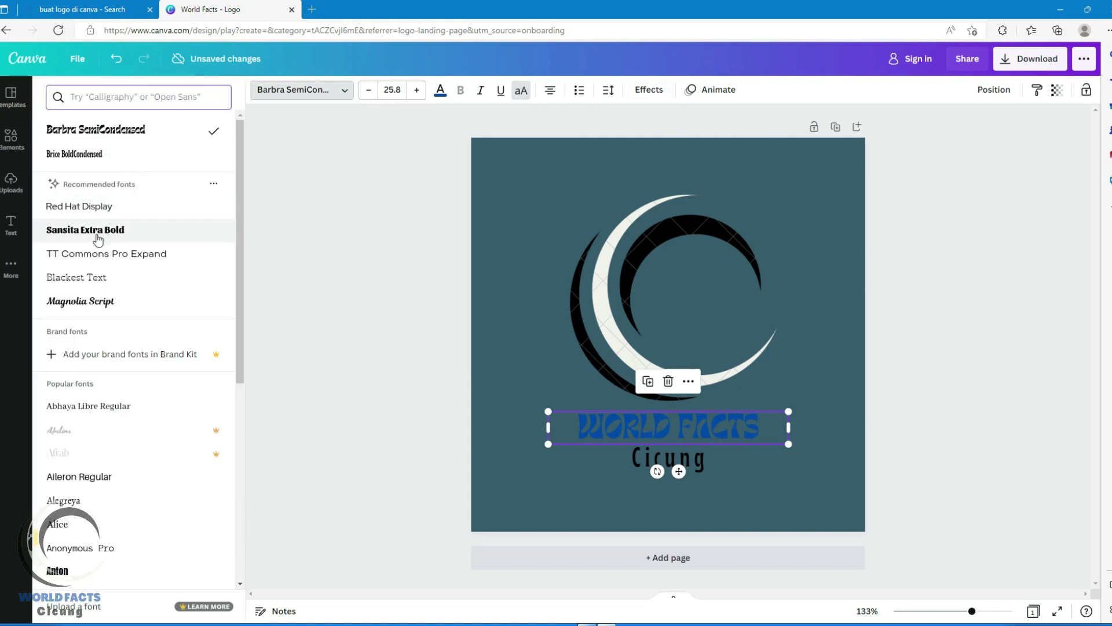
scroll(94, 241, down, 12)
scroll(93, 301, down, 15)
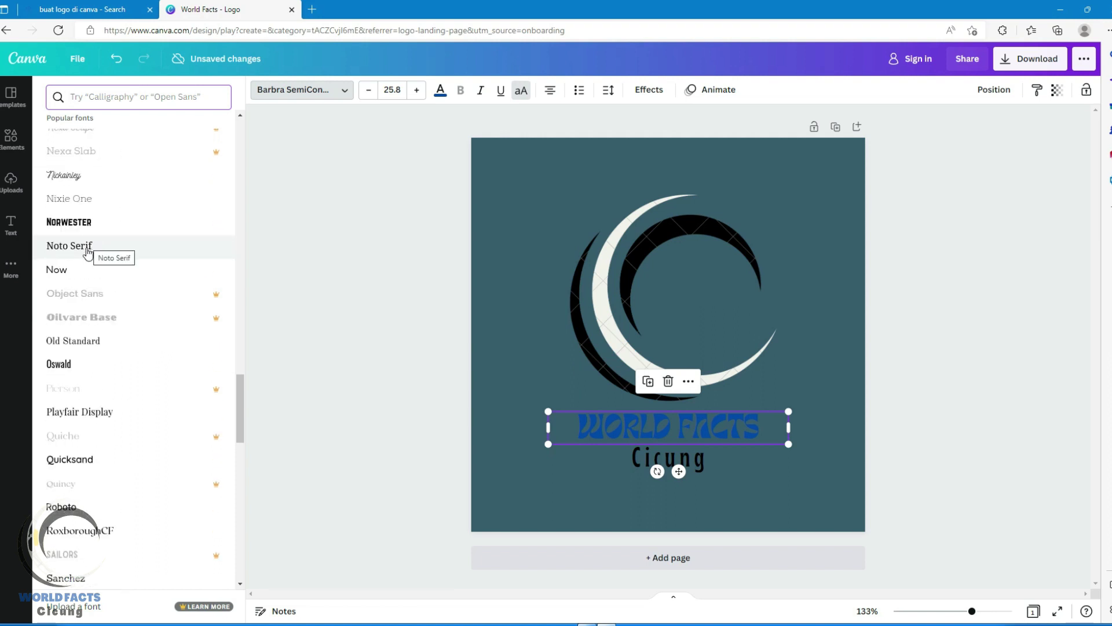
scroll(87, 261, down, 13)
scroll(93, 273, down, 10)
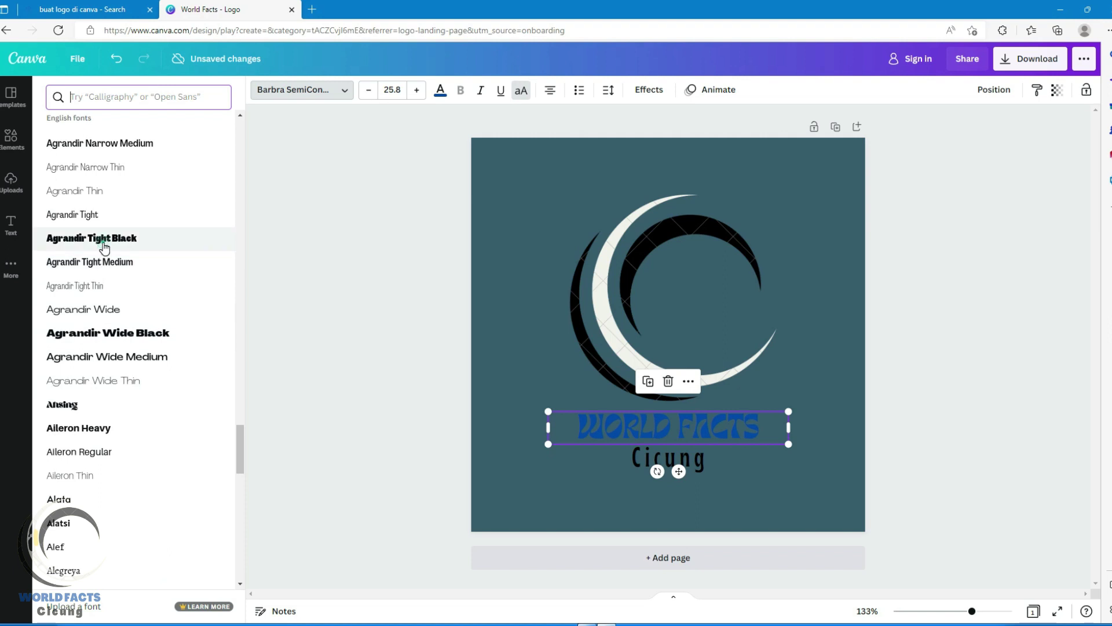
click(102, 239)
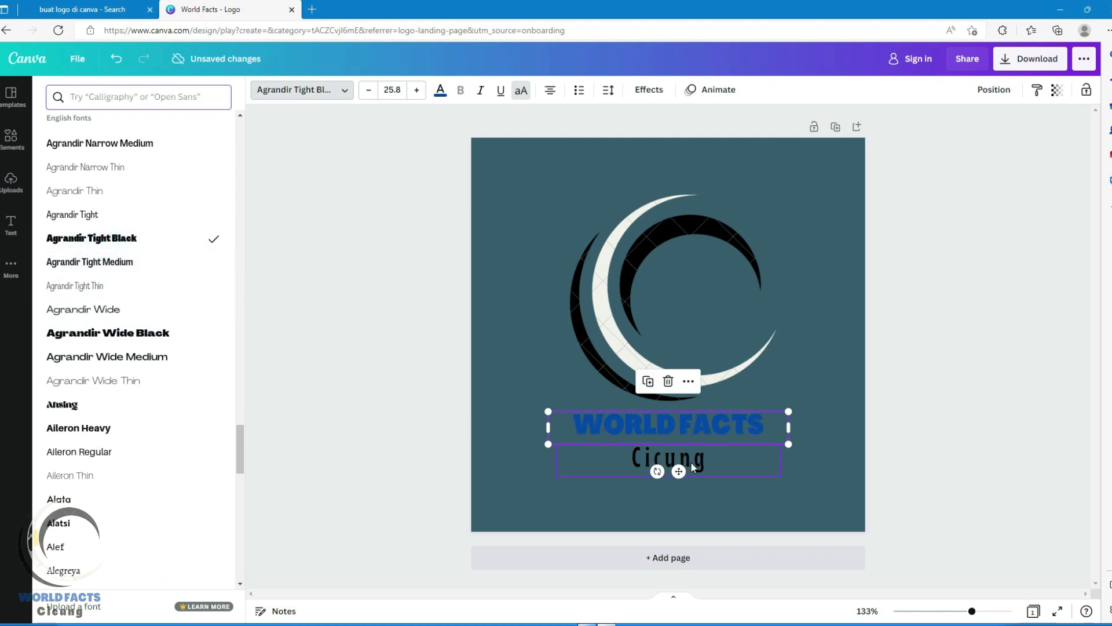
click(690, 457)
click(91, 239)
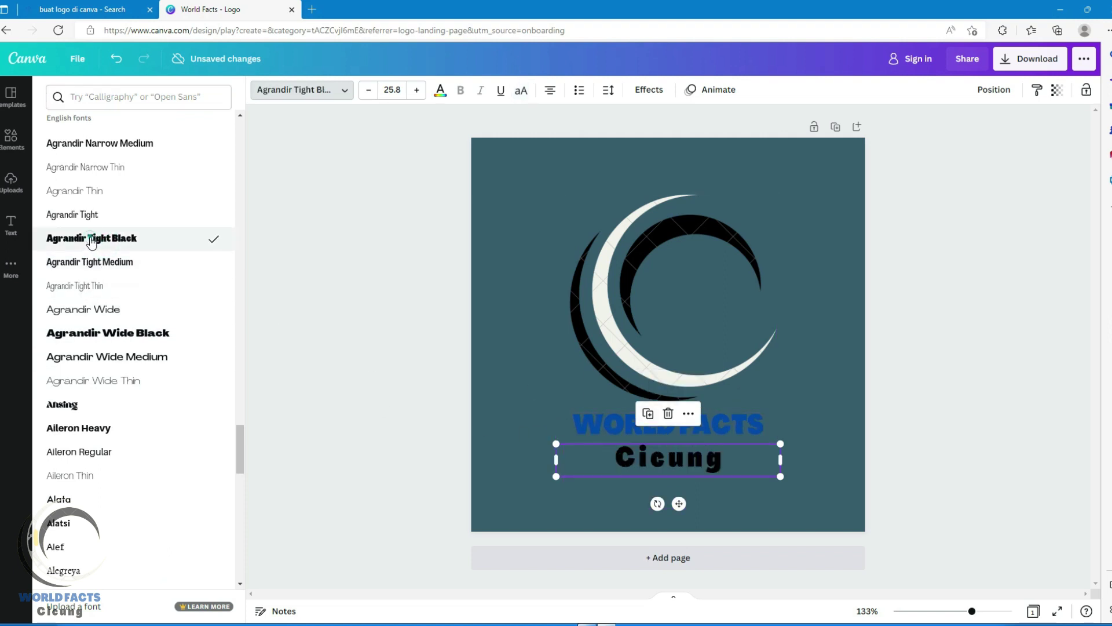
click(920, 270)
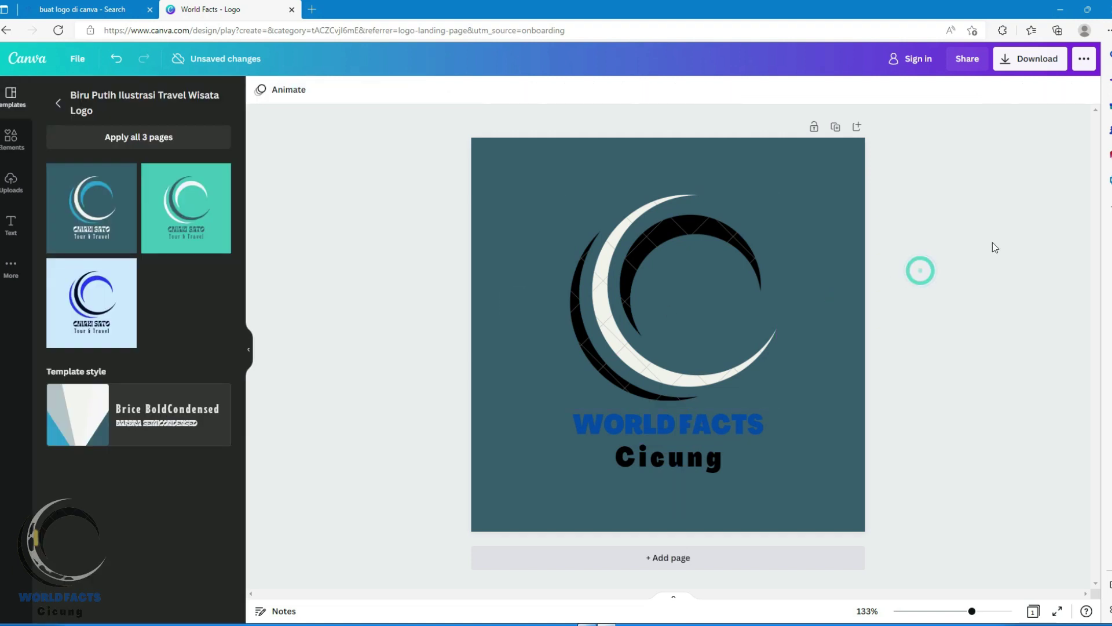
- Change the logo page's background color to yellow from the default colors
click(839, 186)
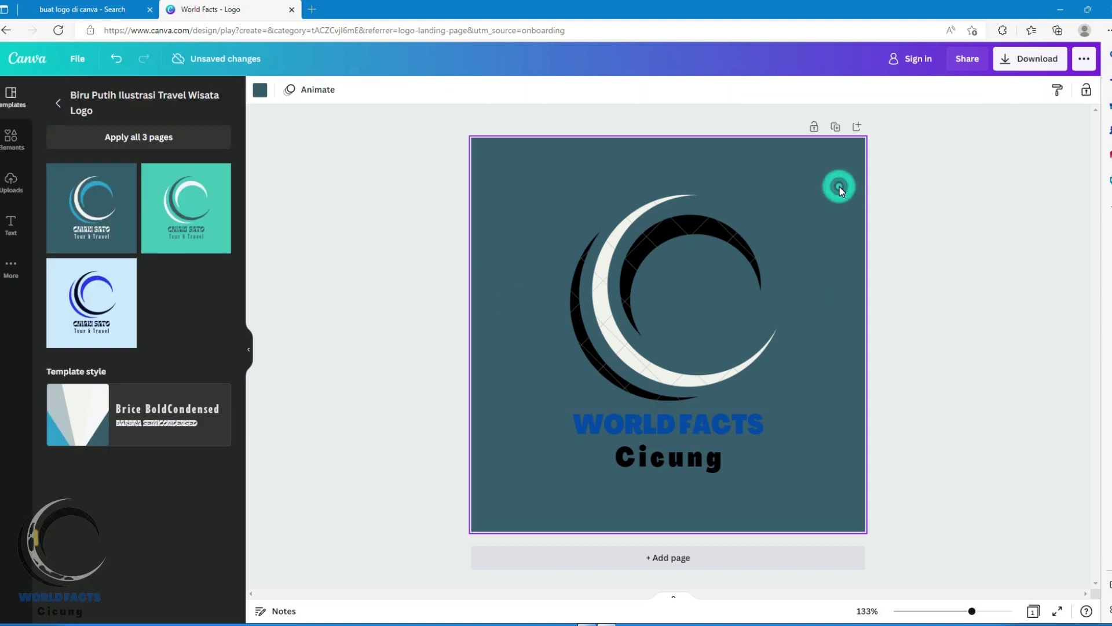
click(970, 216)
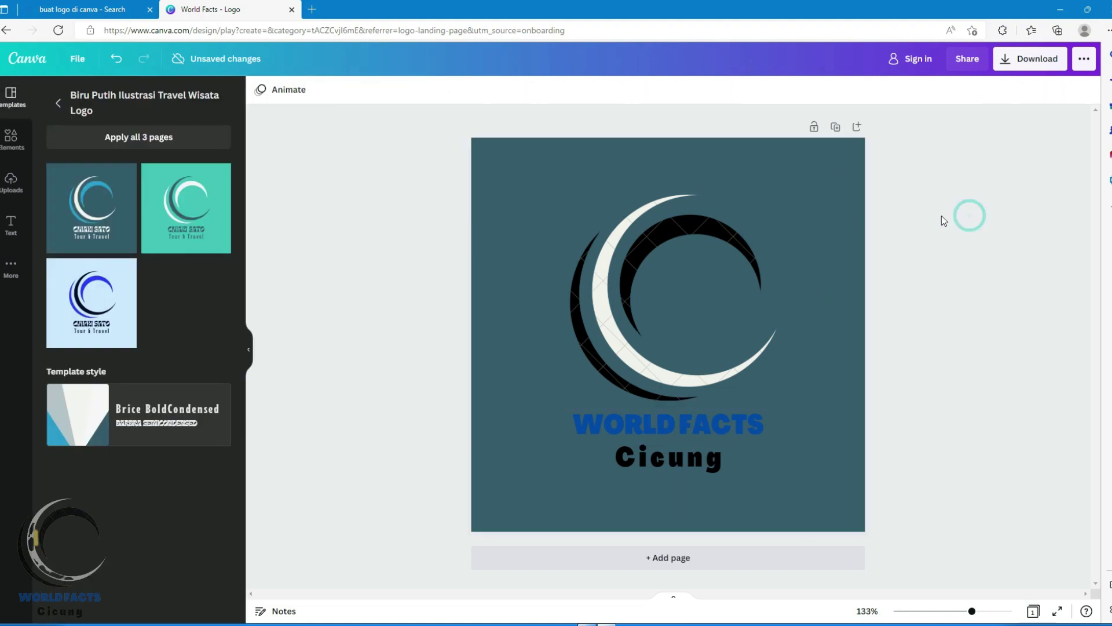
click(815, 180)
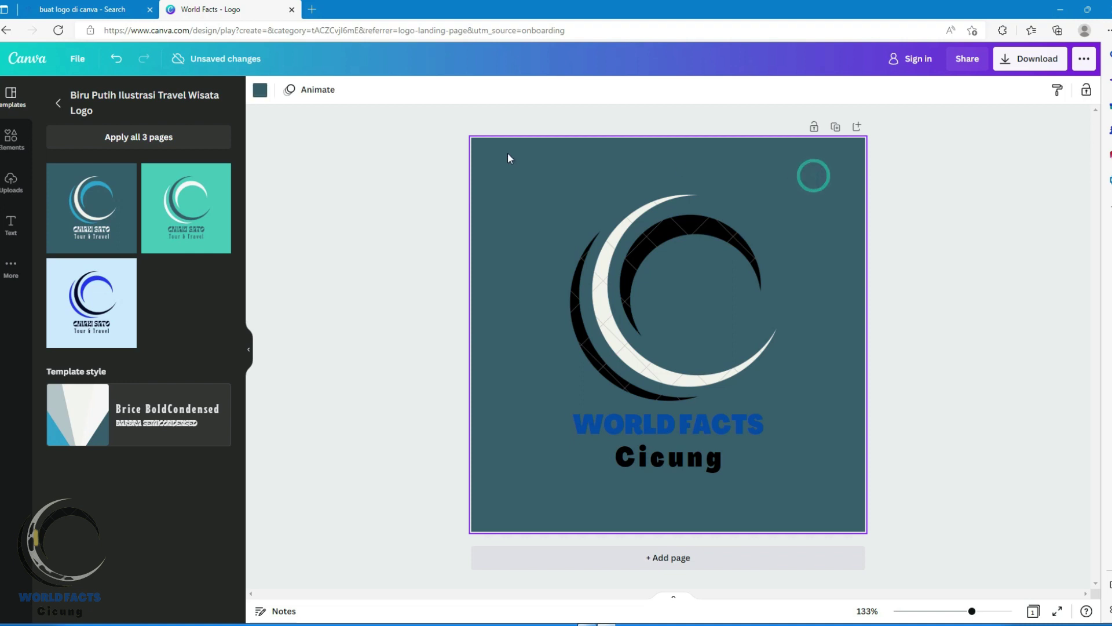
click(260, 90)
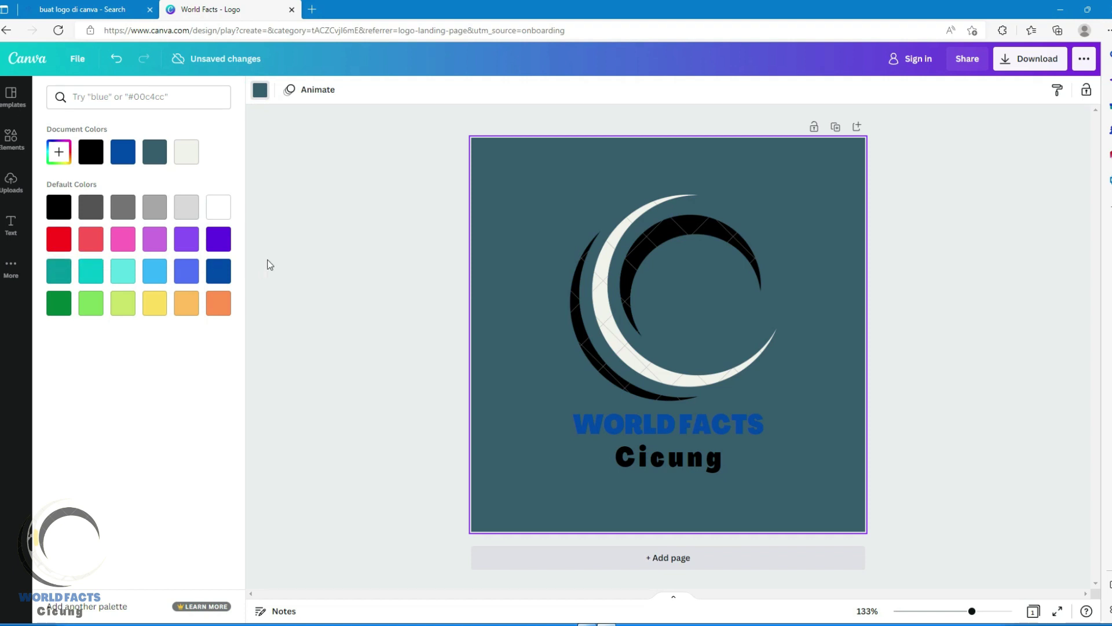
click(154, 303)
click(996, 305)
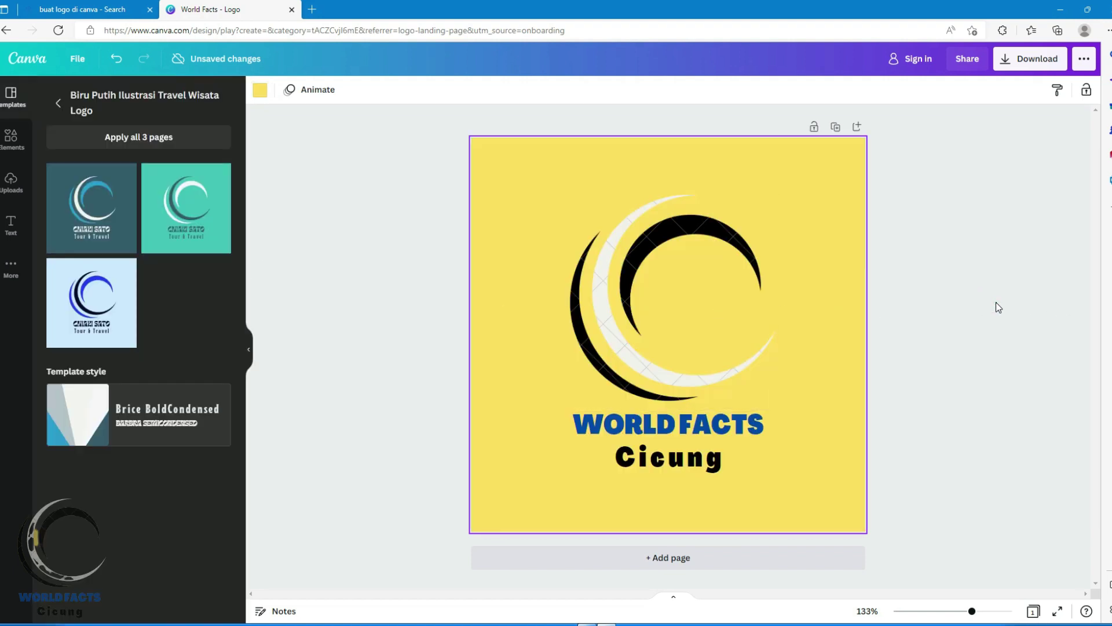
click(997, 306)
click(973, 283)
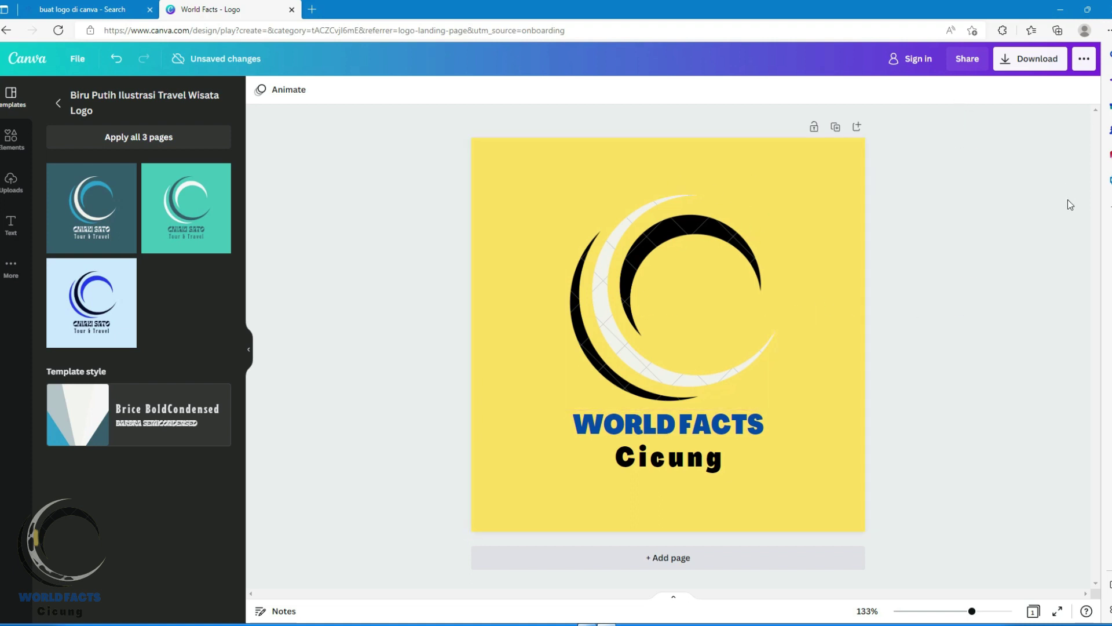
- Download the logo as a free watermarked PNG draft, dismiss the login prompt, and trigger the download again
click(1026, 60)
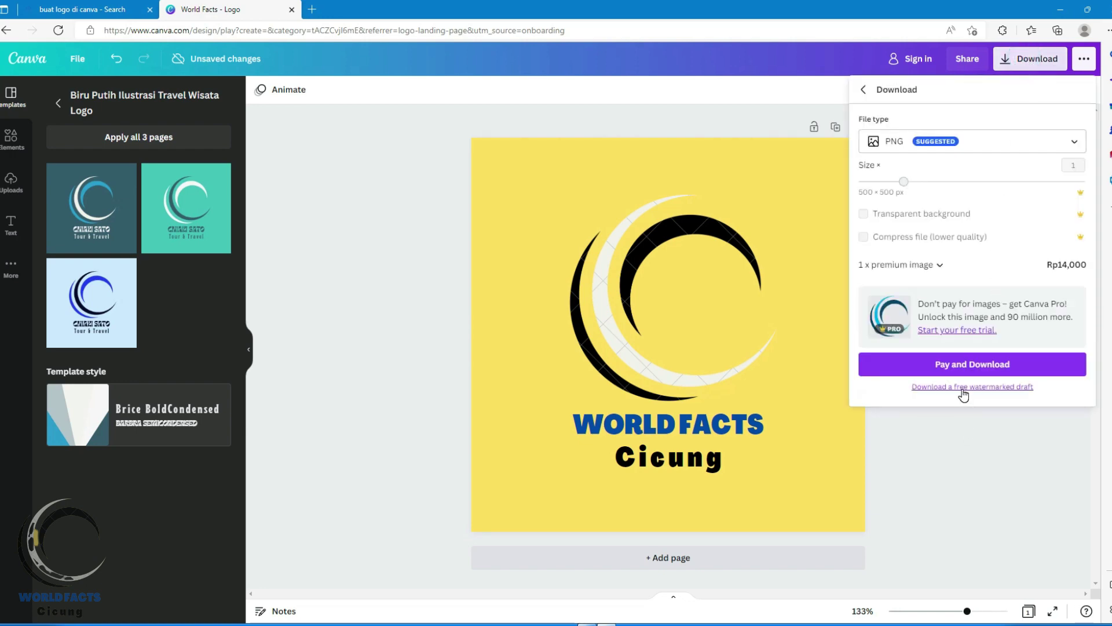
click(963, 387)
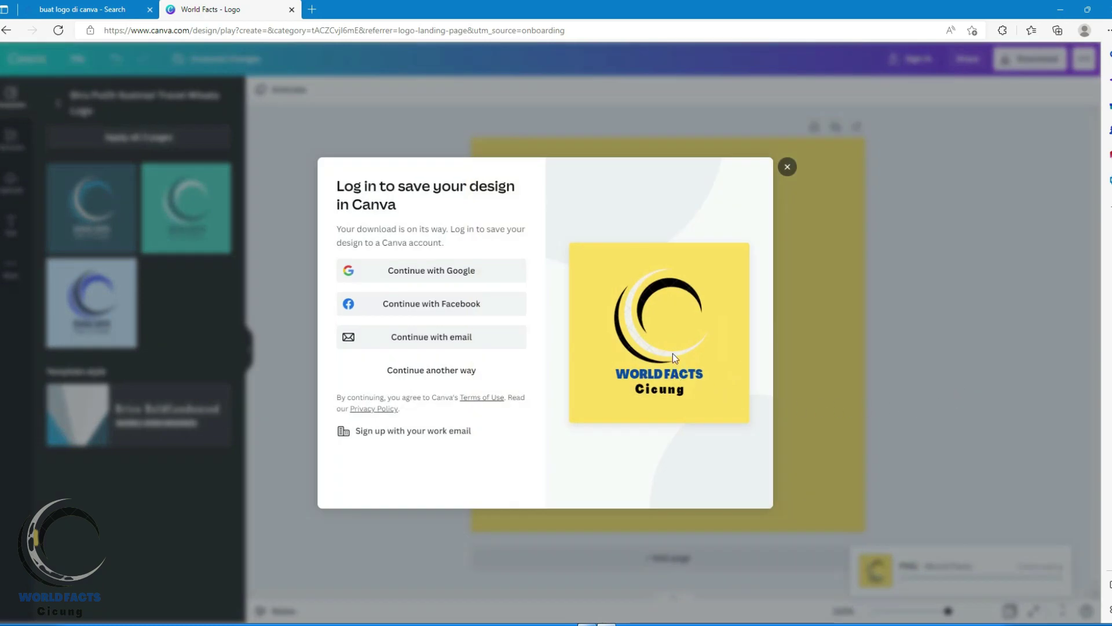
click(787, 168)
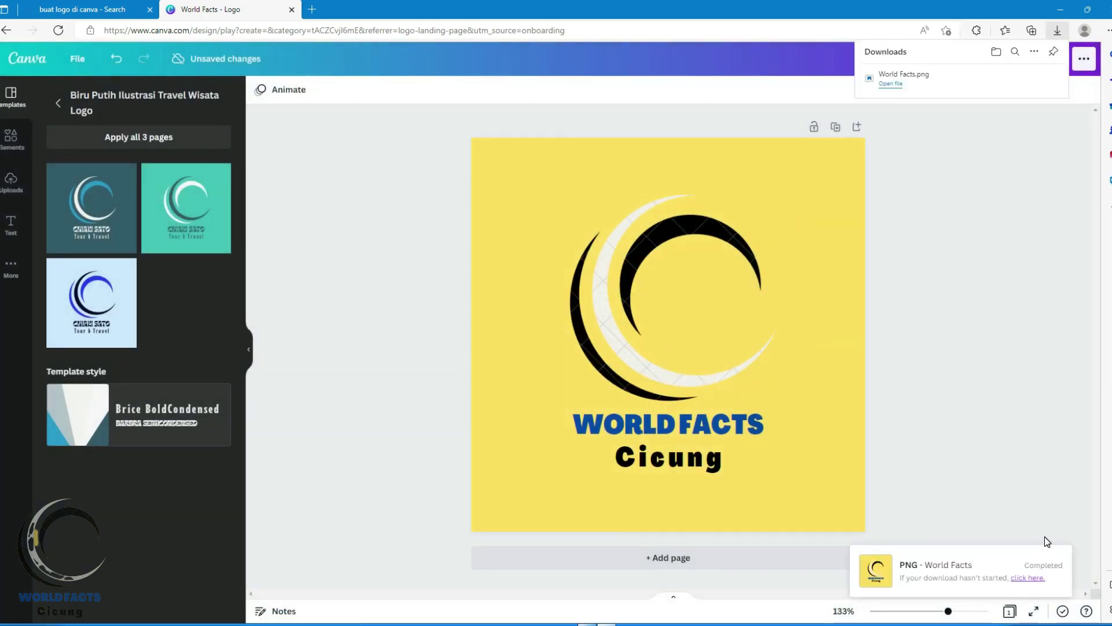
click(1026, 579)
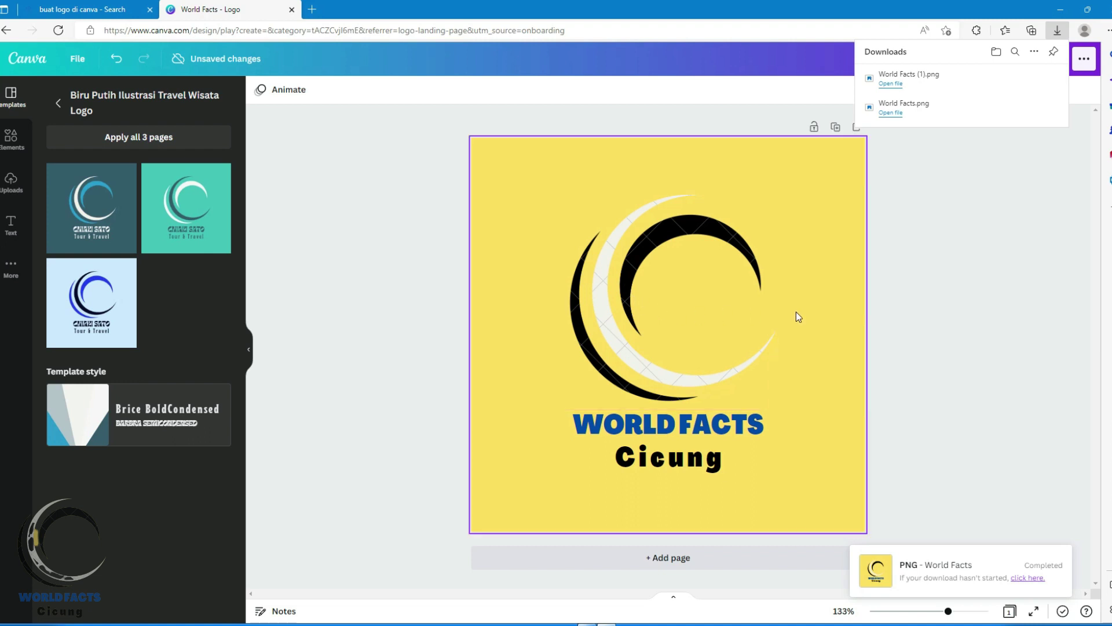
- Open the downloaded World Facts (1).png in the image viewer and place its window over the middle of the design for inspection
click(891, 85)
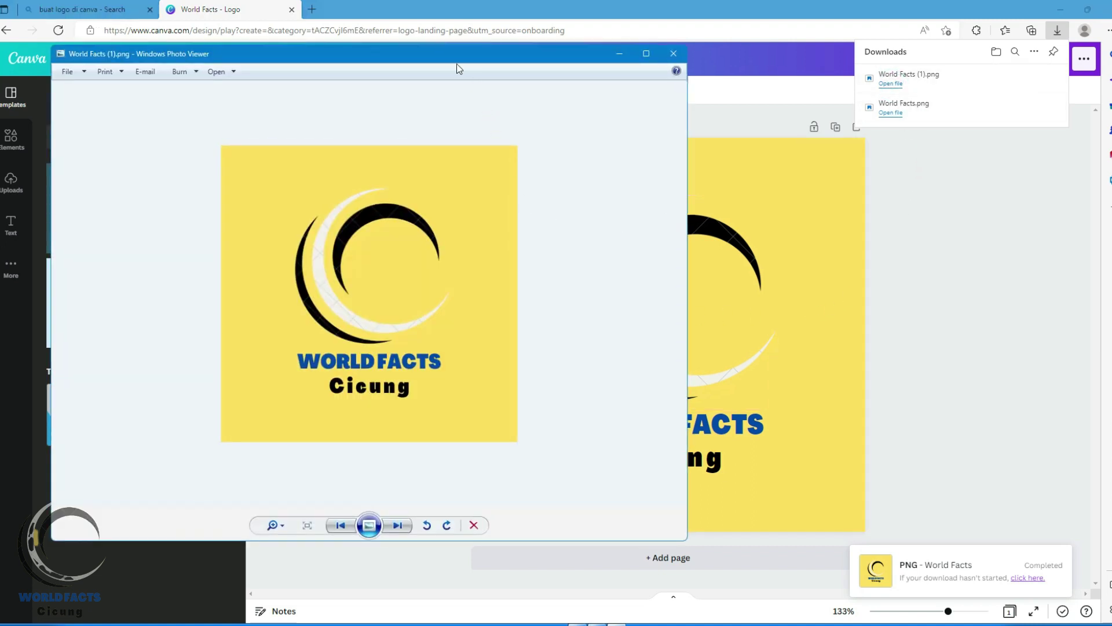
drag(458, 58, 677, 57)
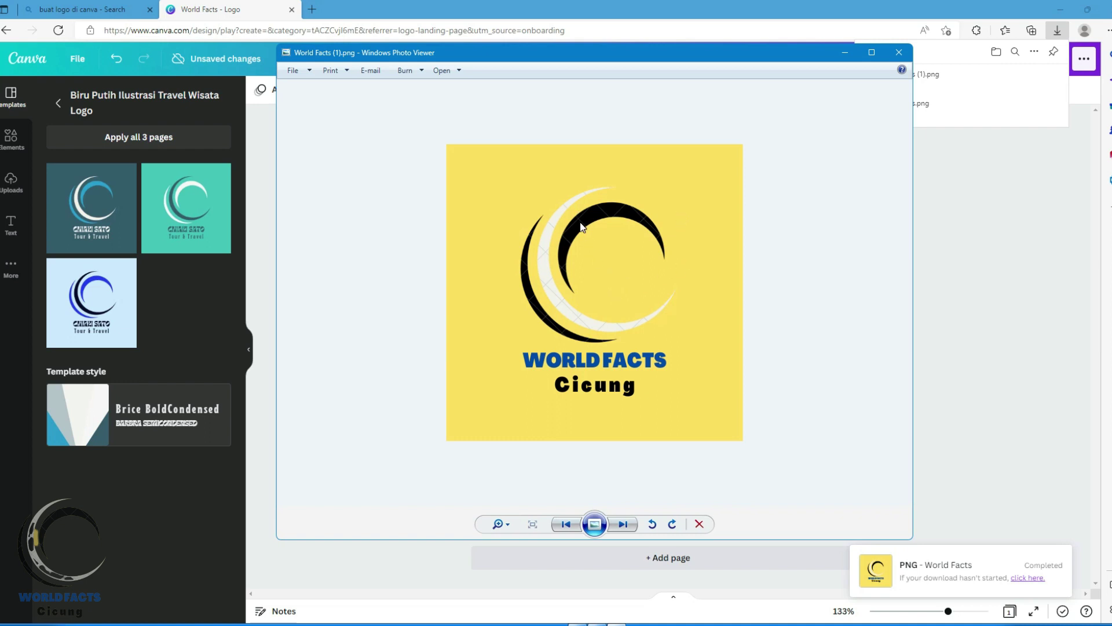
drag(760, 58, 721, 102)
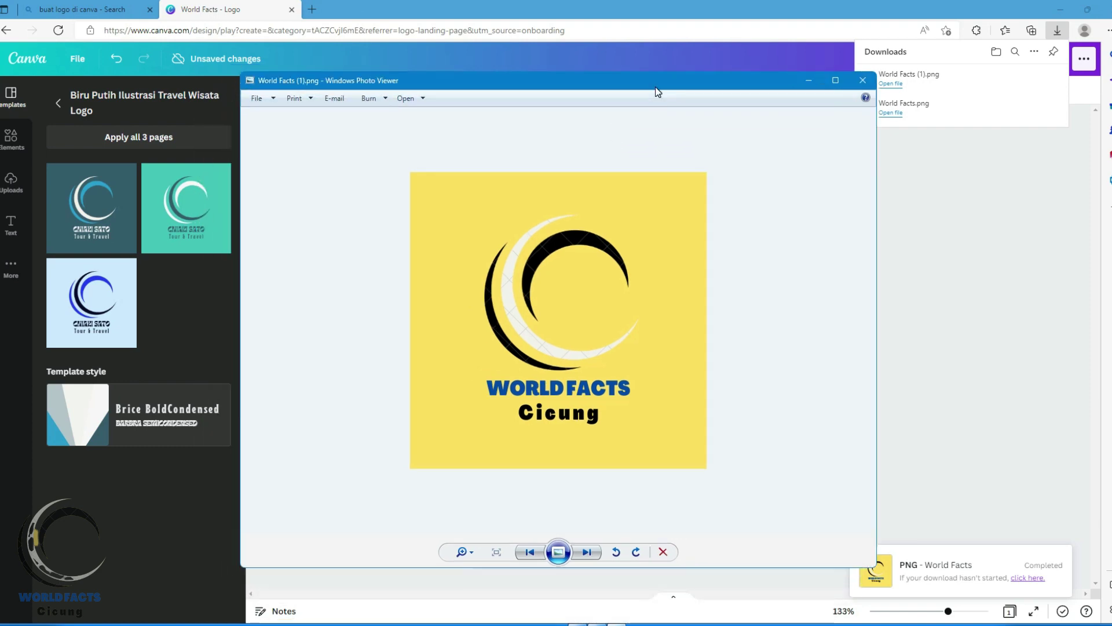
- Return to the Canva editor to browse the other logo templates, and review the download options for the design
click(13, 99)
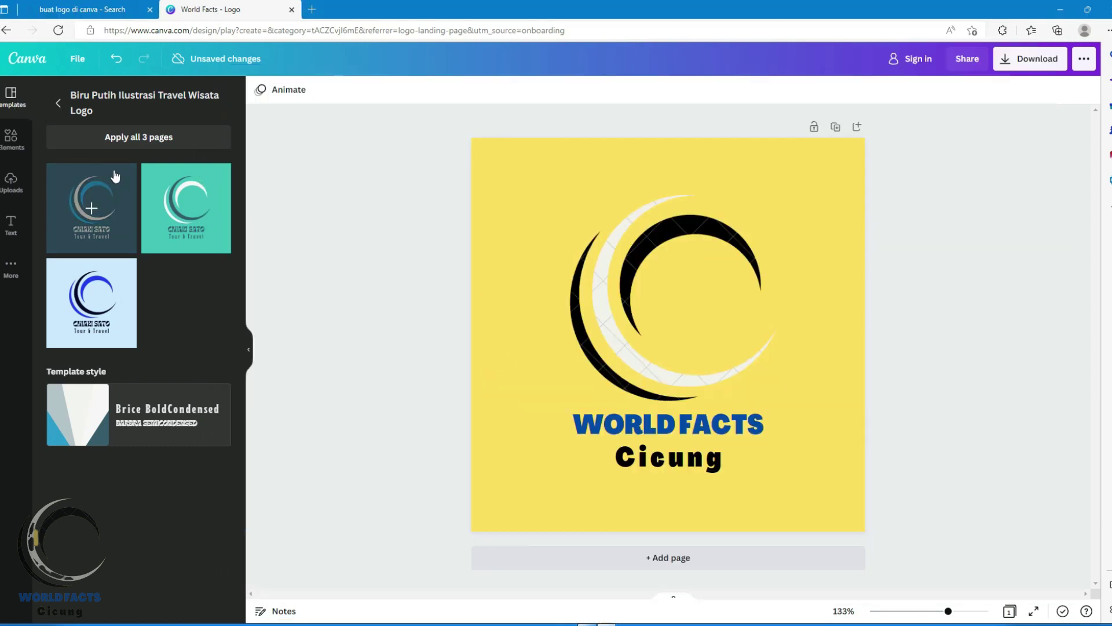
click(59, 106)
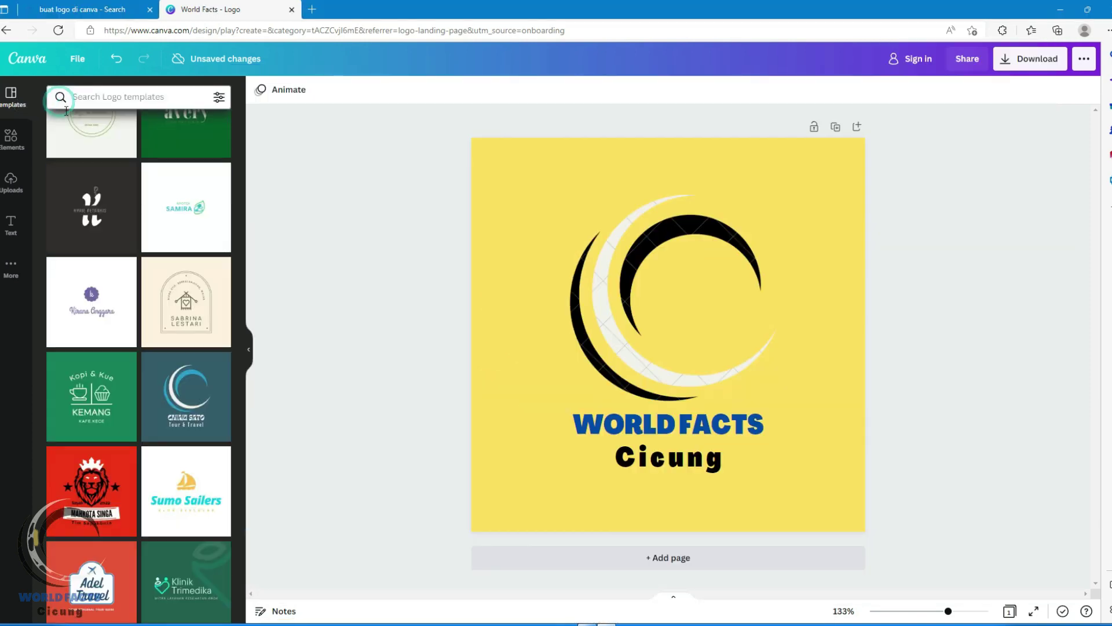
scroll(145, 319, down, 5)
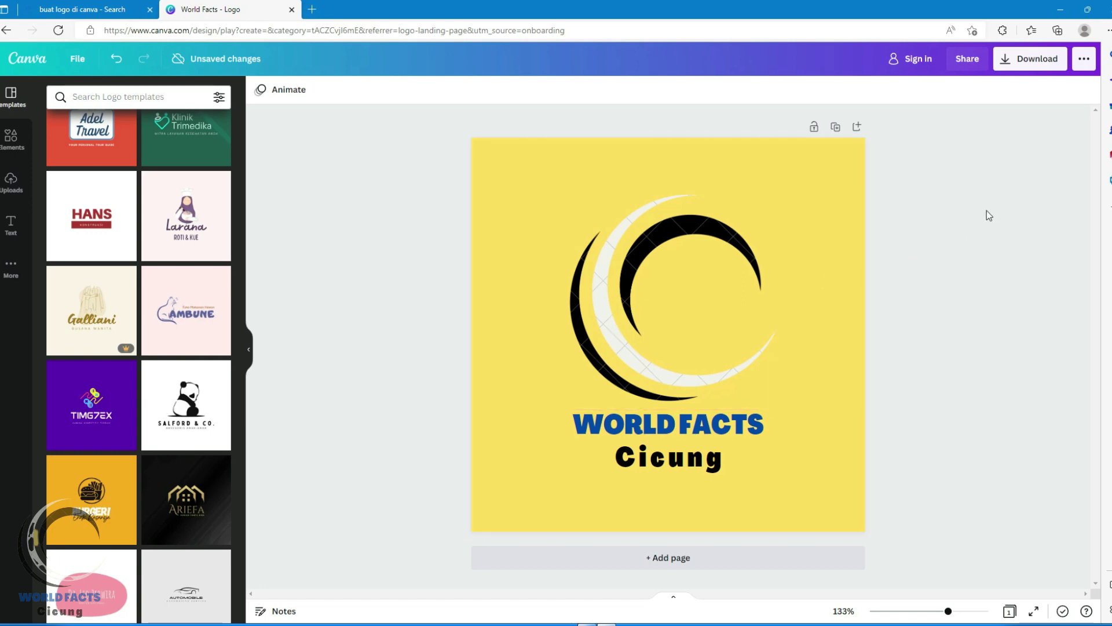
click(1063, 56)
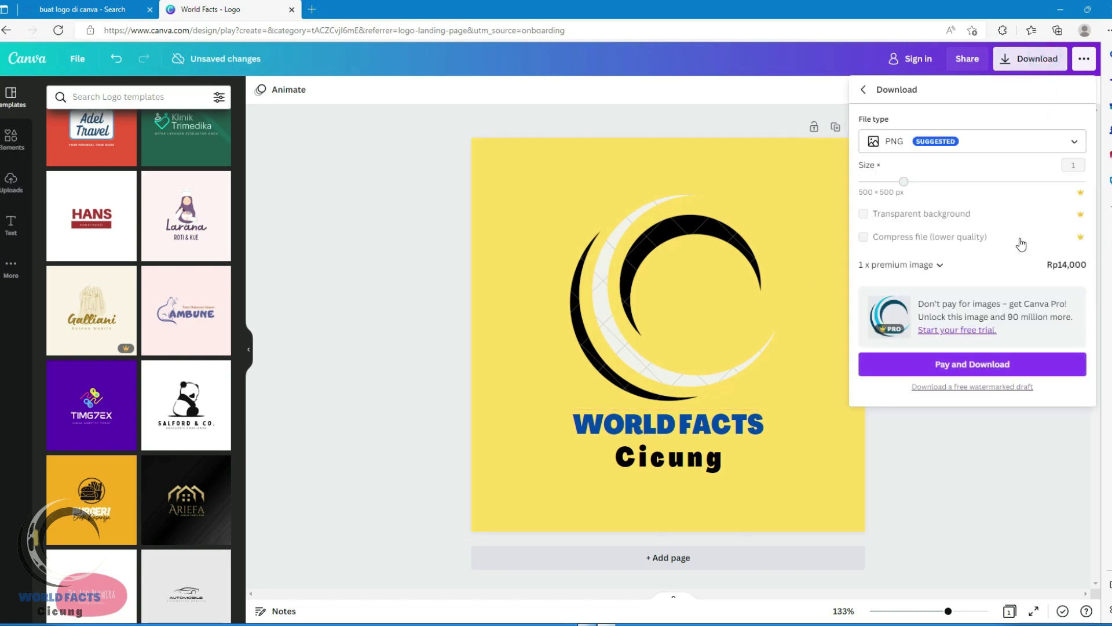